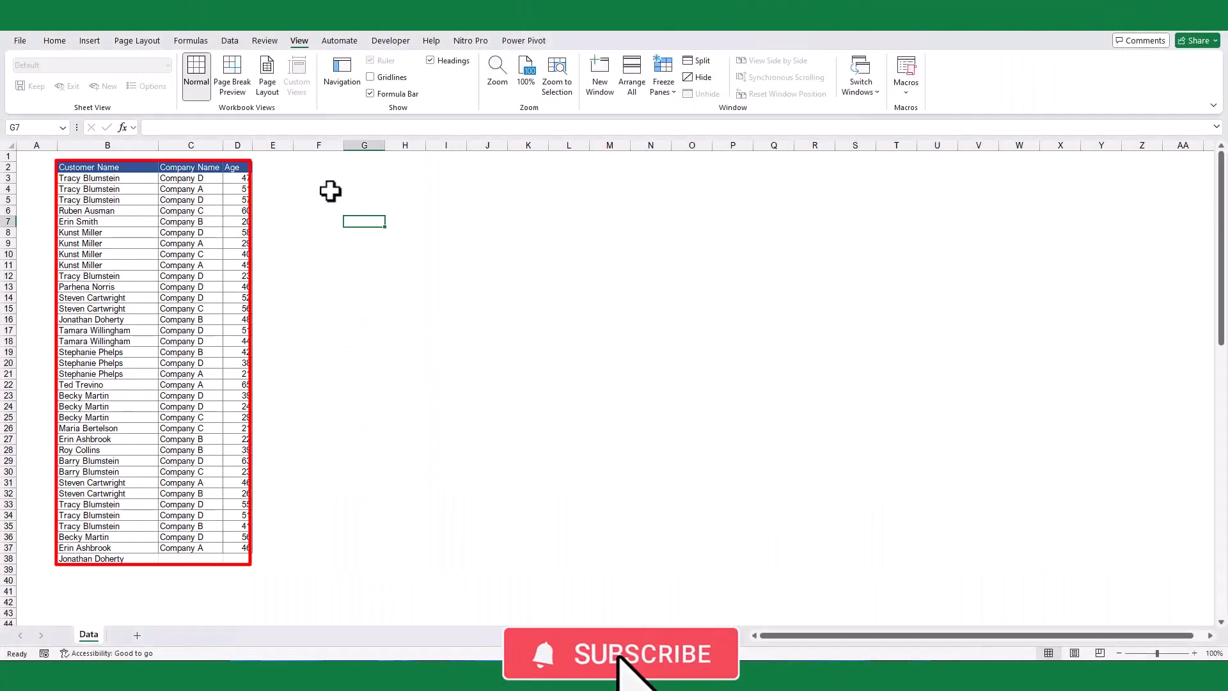
Step: Enter the headers Company Name, Oldest Age, Youngest Age and Median across G3:J3
click(326, 179)
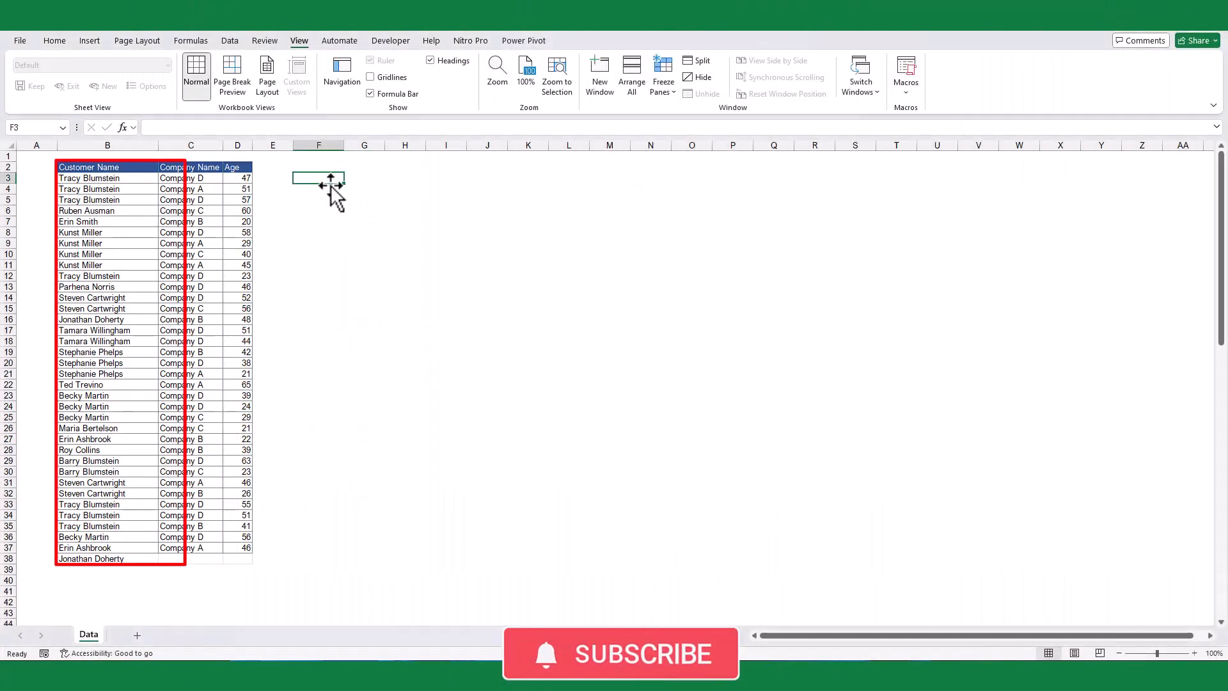
click(365, 182)
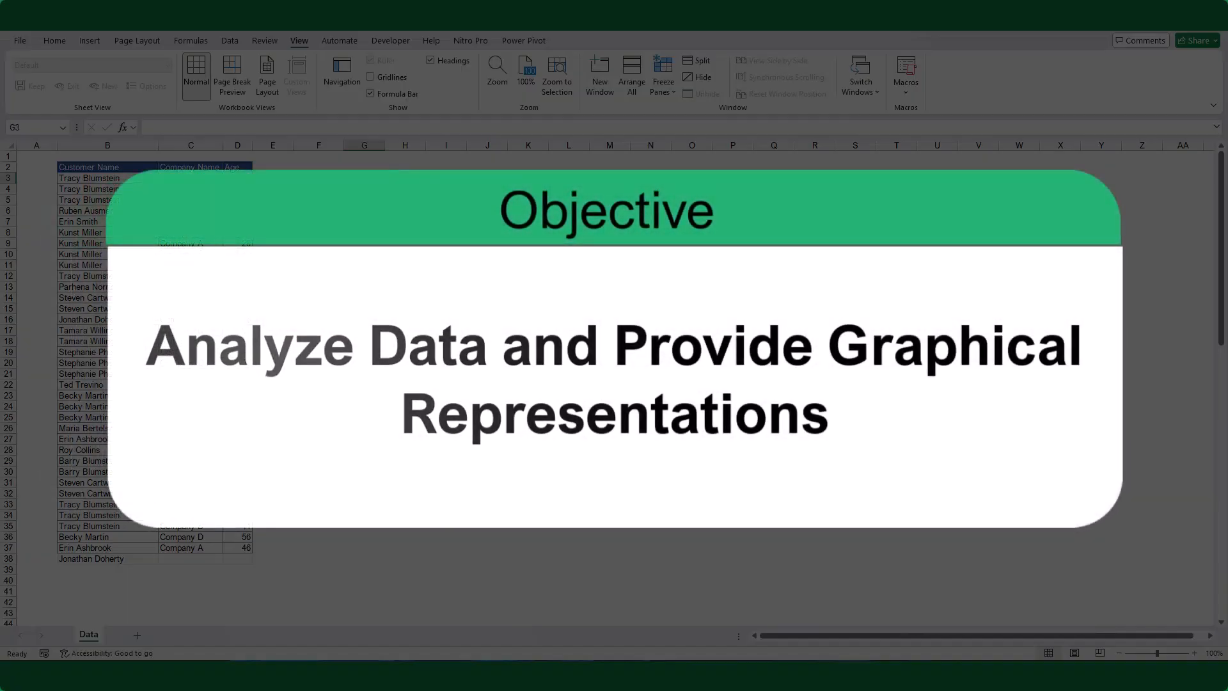
text(Company Name)
key(Tab)
text(Oldest Age)
key(Tab)
text(Y)
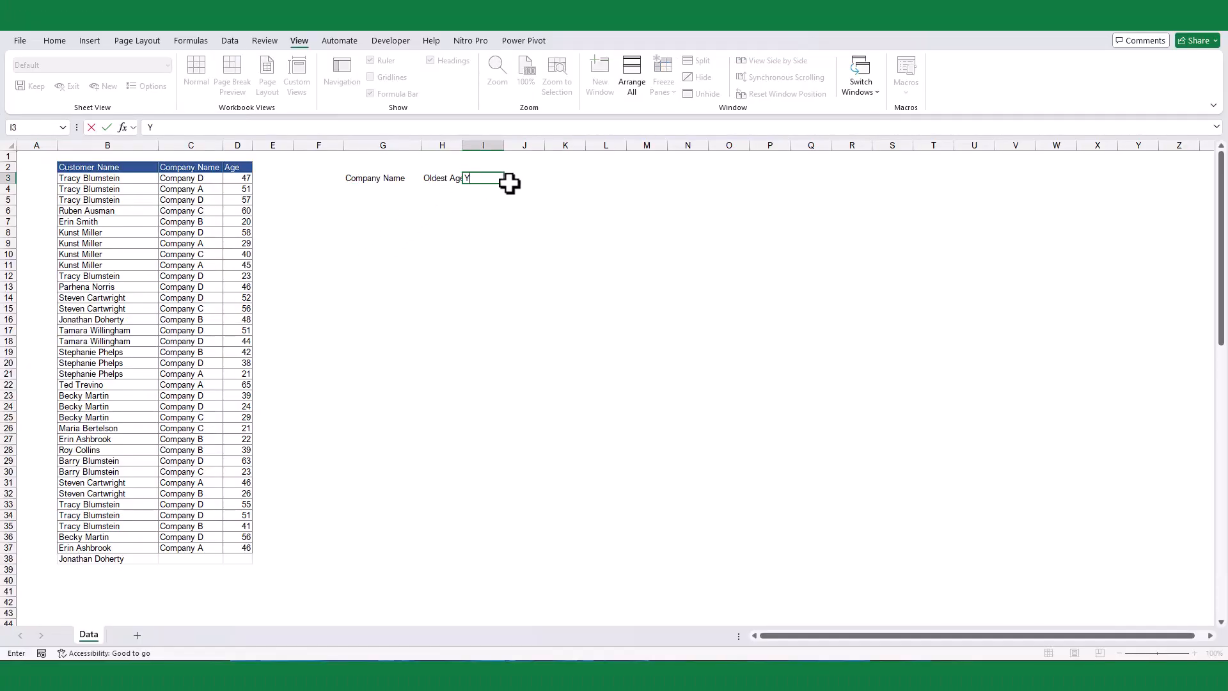
text(oungest Age)
key(Tab)
text(Median)
key(Return)
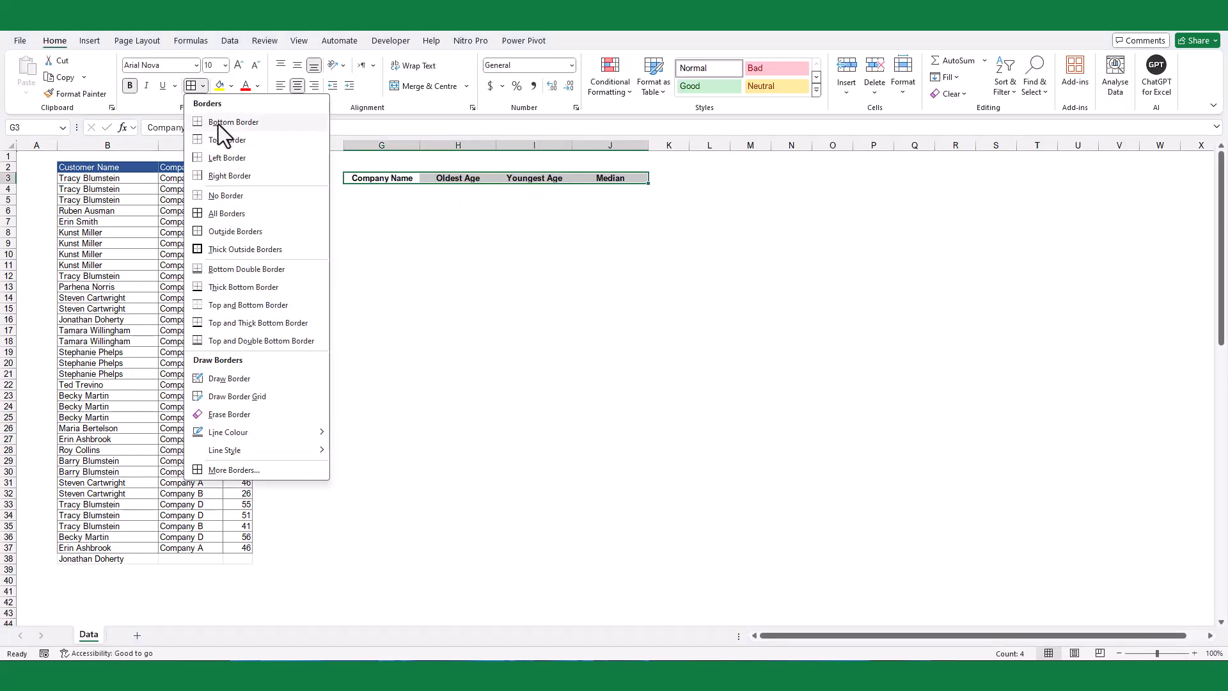
click(221, 121)
click(463, 233)
Step: Enter =UNIQUE(C3:C38) in G4 to list each company once
click(378, 189)
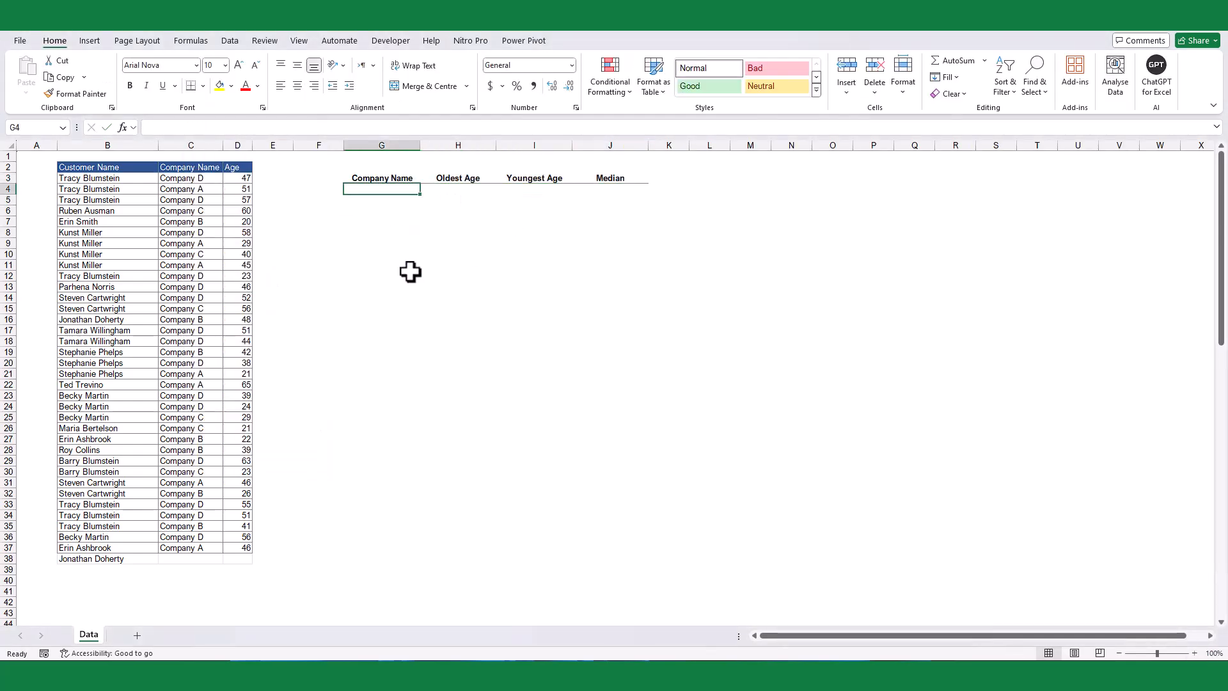
text(=)
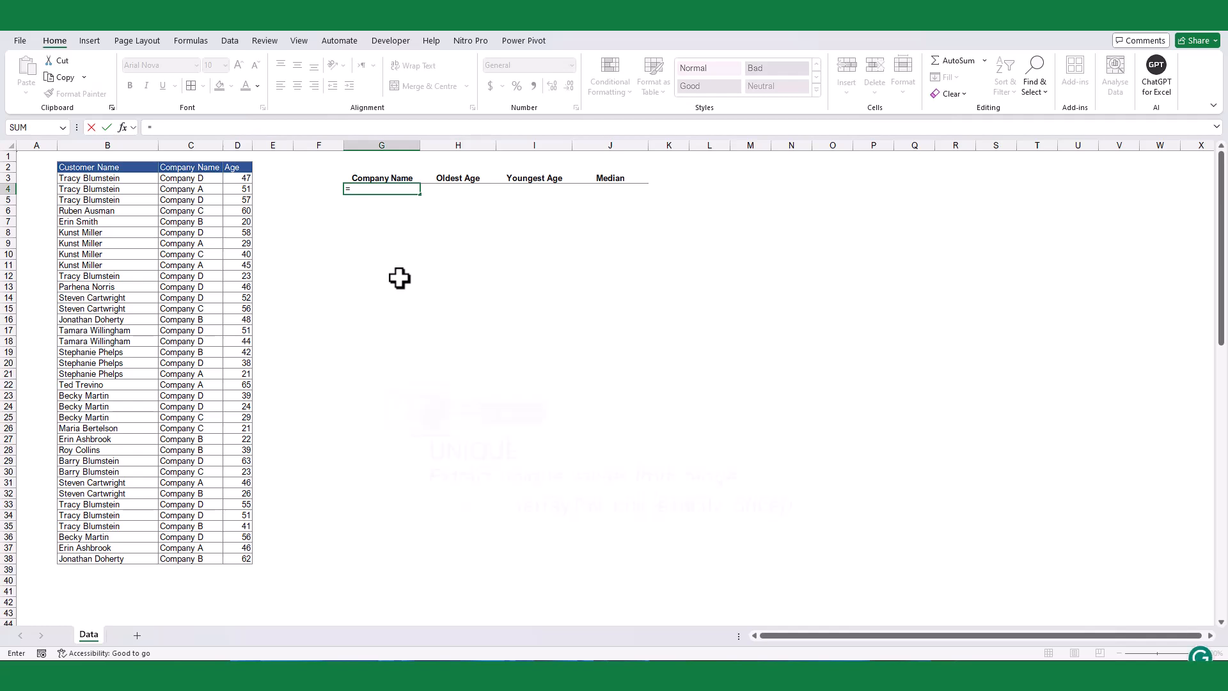
text(uni)
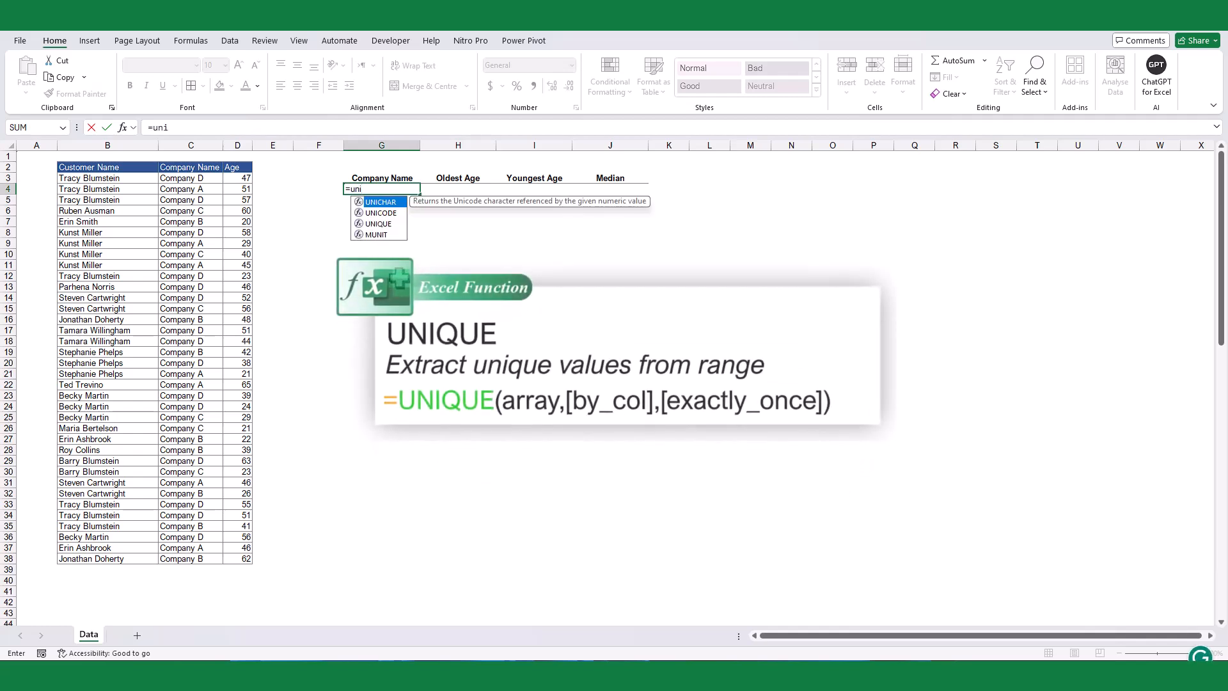
key(Down)
key(Down)
key(Tab)
click(179, 178)
key(ctrl+shift+Down)
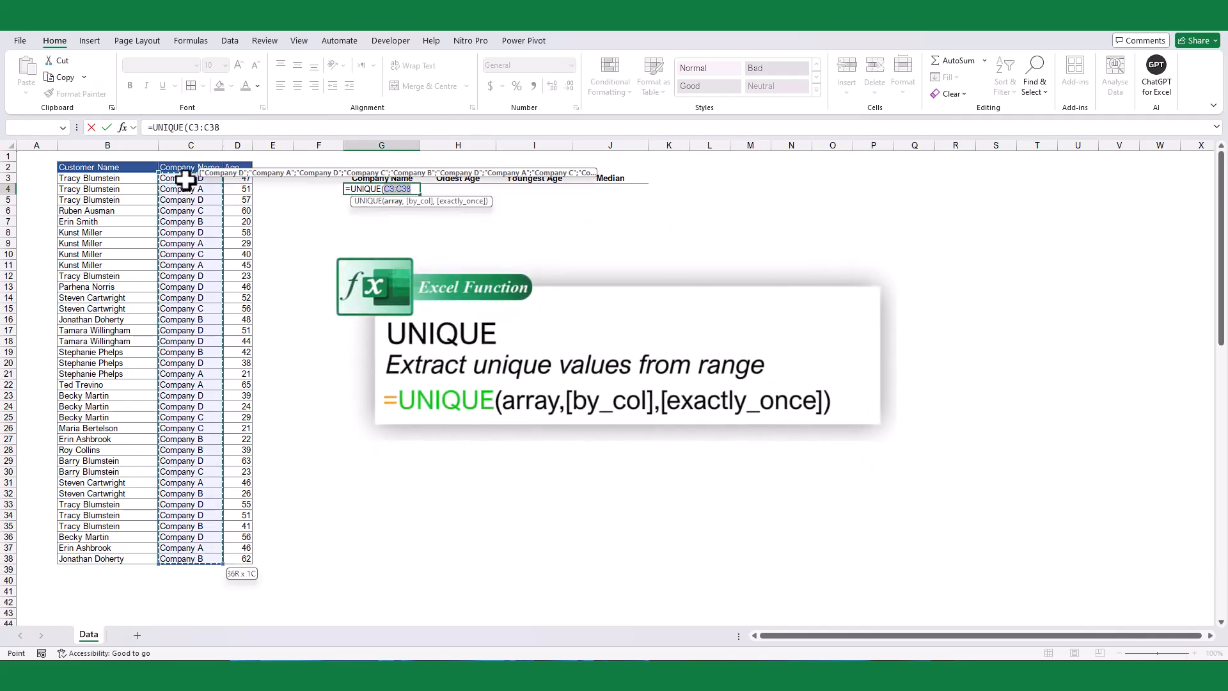
key(Return)
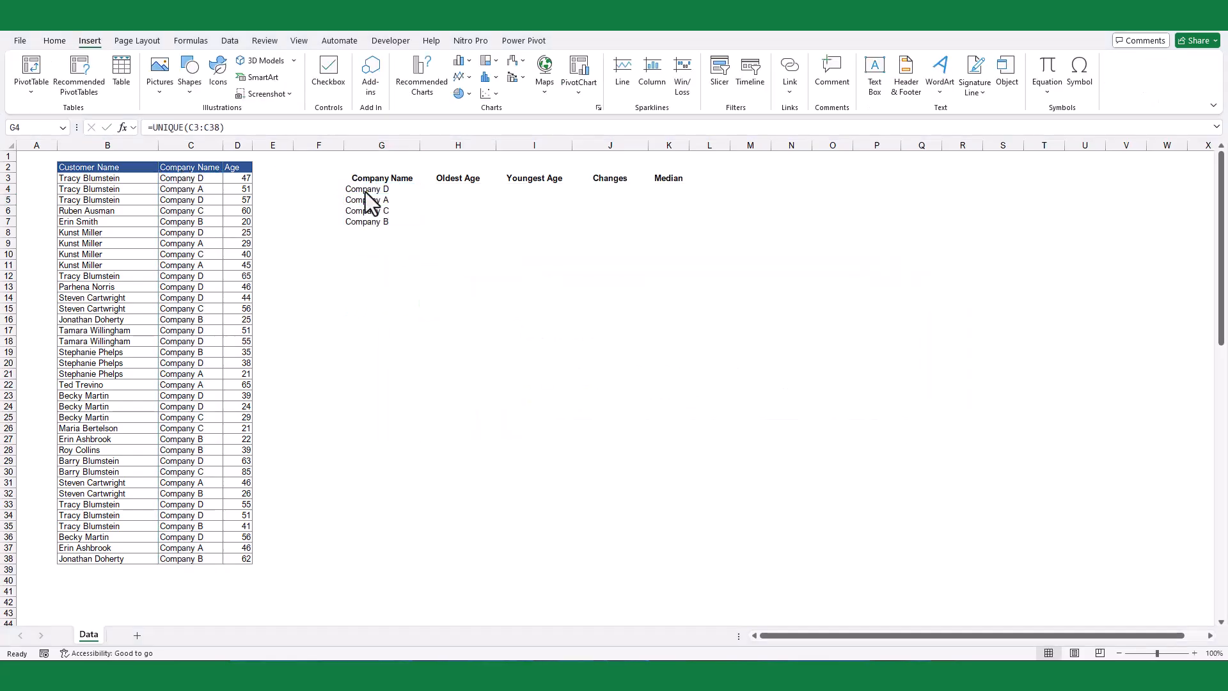
Step: Wrap the UNIQUE formula in G4 in a SORT function so the company names are in alphabetical order
double_click(364, 189)
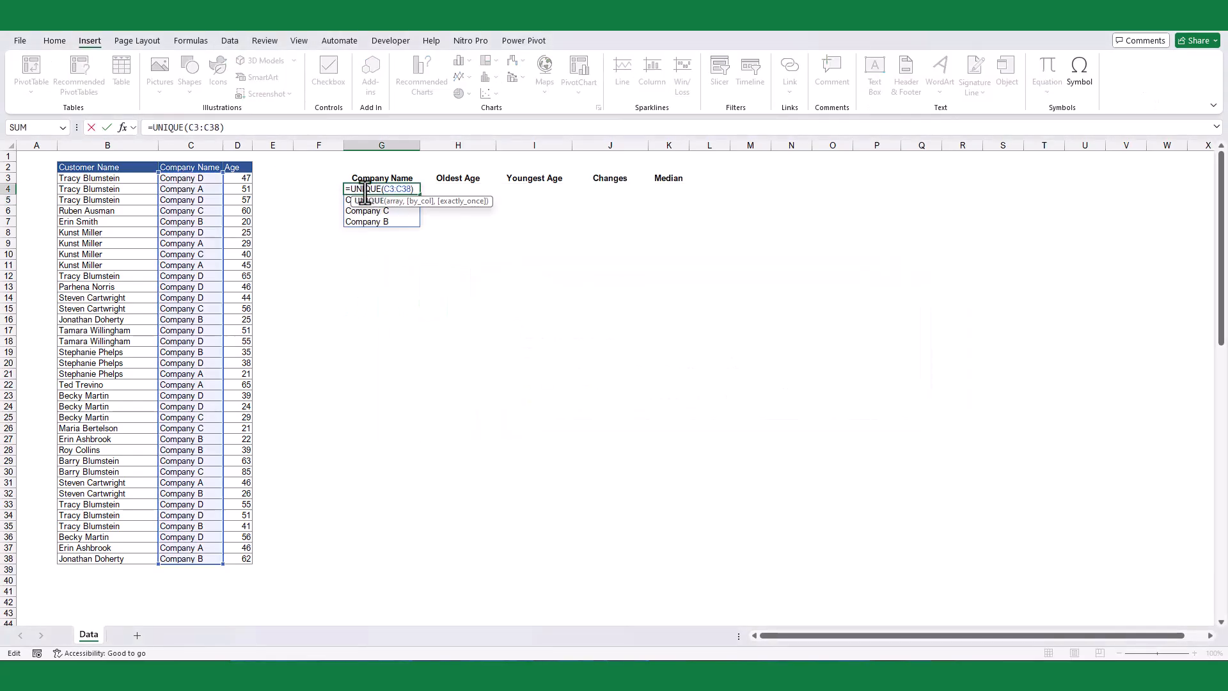
click(351, 191)
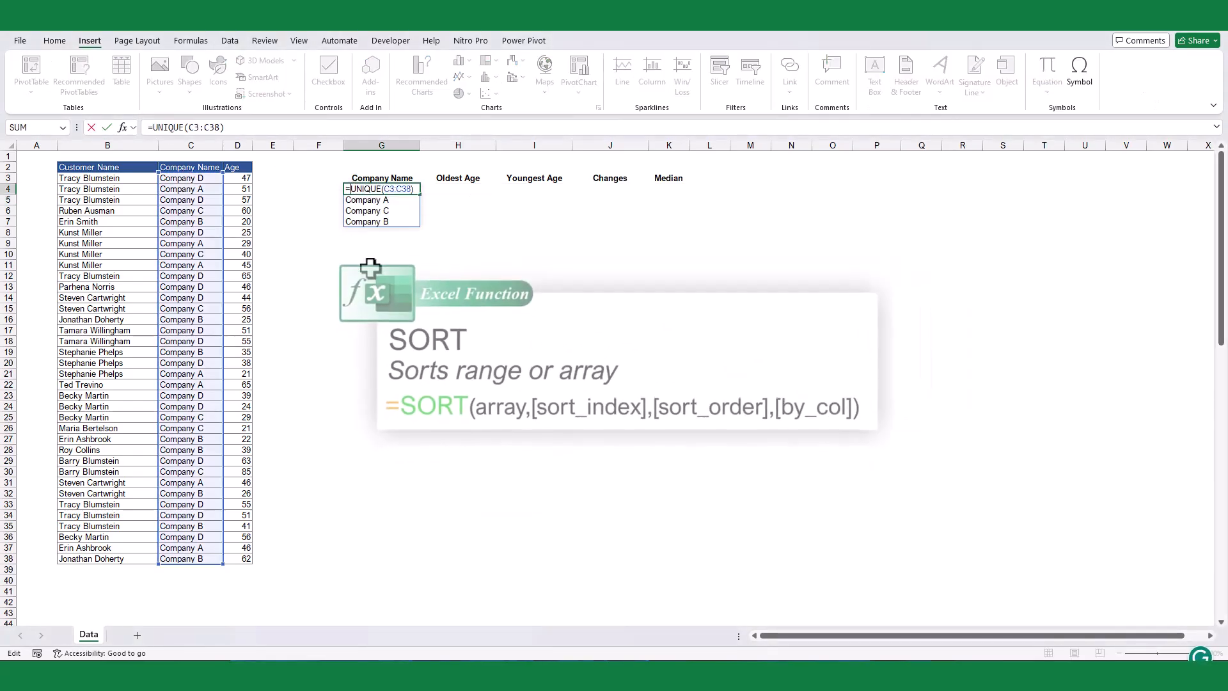
text(sort)
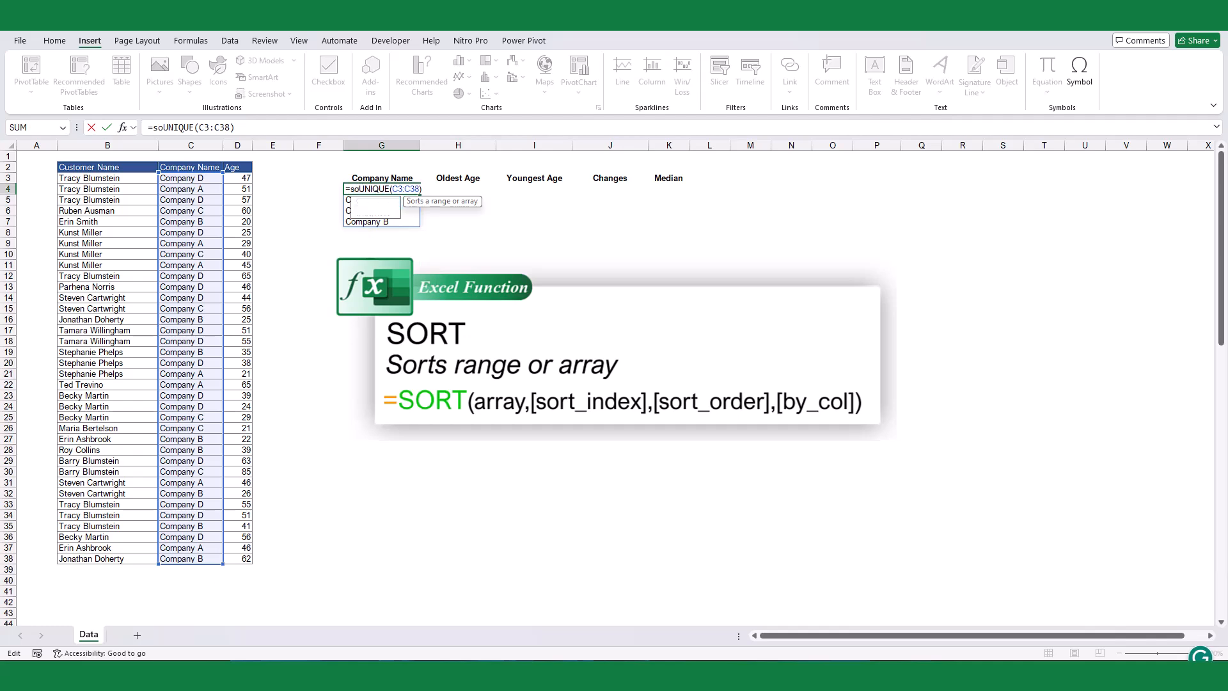
key(Tab)
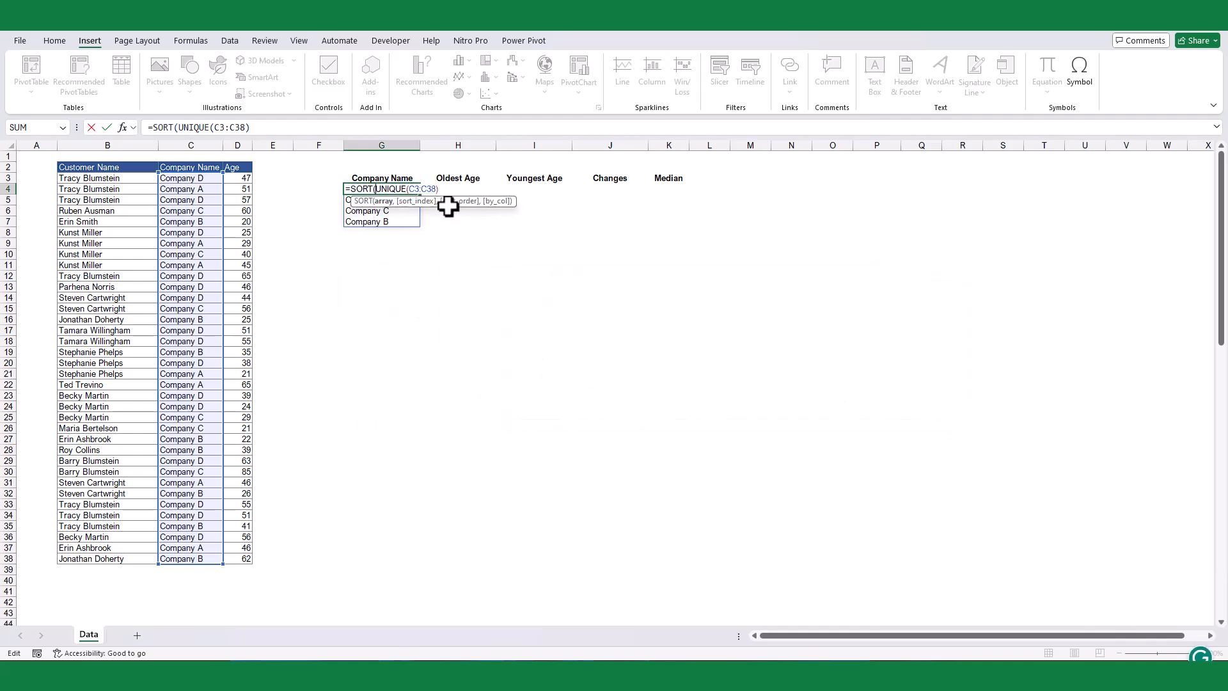
key(Return)
click(476, 293)
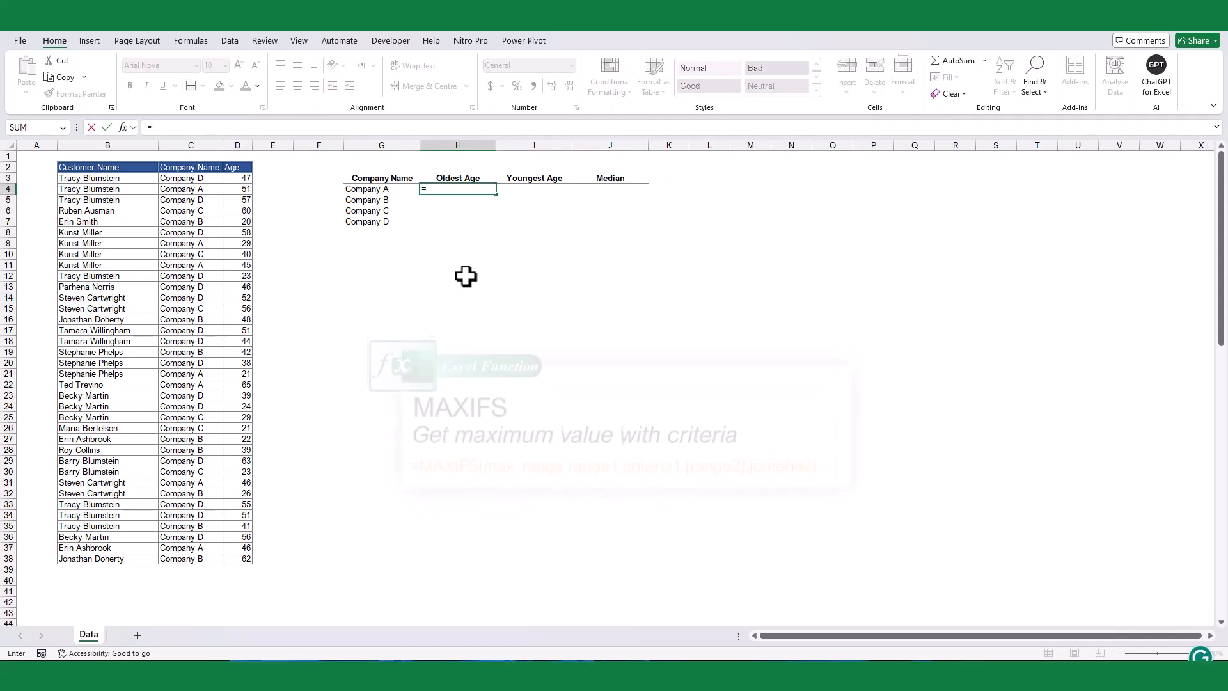
Step: Enter =MAXIFS($D$3:$D$38,$C$3:$C$38,G4) in H4 for the oldest age and fill it down to H7
text(=maxi)
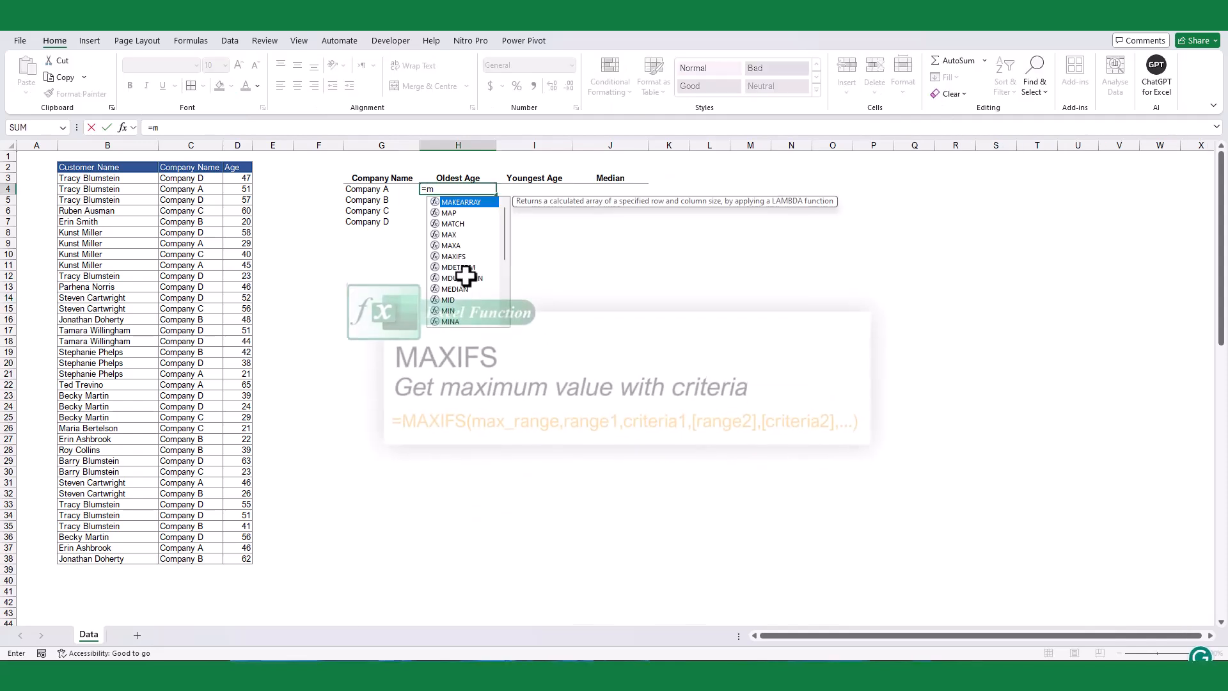
key(Tab)
drag(249, 180, 245, 561)
key(F4)
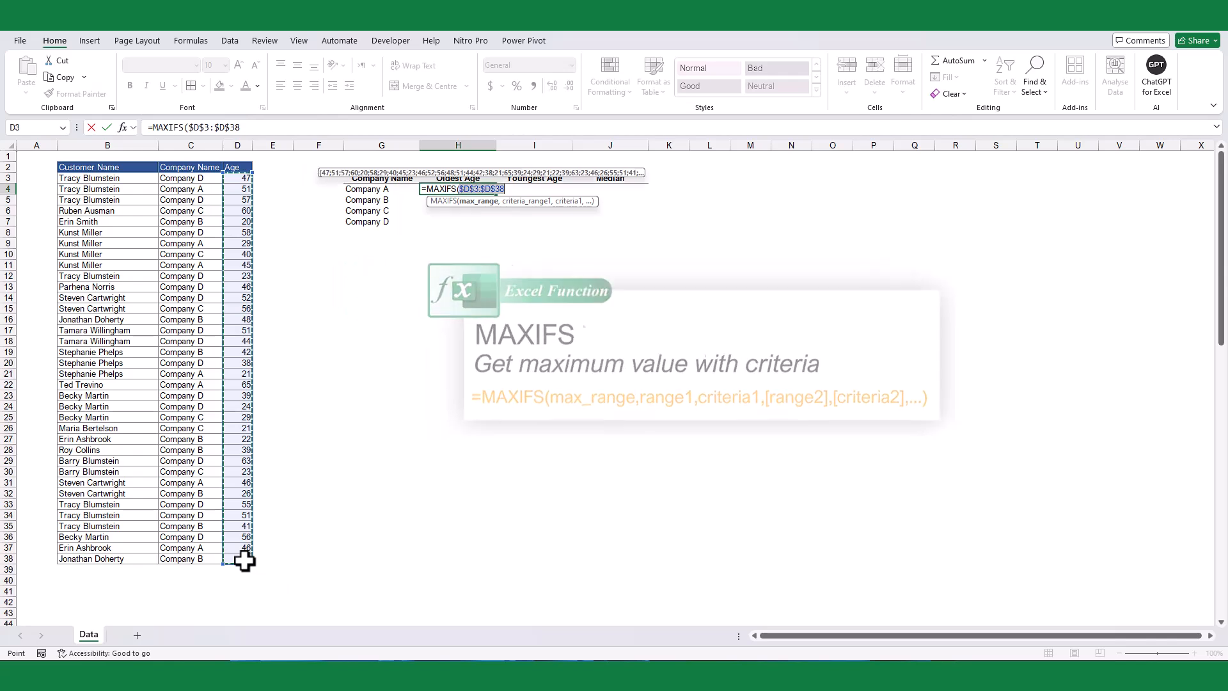
text(,)
drag(179, 179, 196, 550)
key(F4)
text(,)
click(361, 191)
key(Return)
click(491, 192)
drag(496, 194, 497, 234)
Step: Enter =MINIFS($D$3:$D$38,$C$3:$C$38,G4) in I4 for the youngest age and fill it down to I7
key(Right)
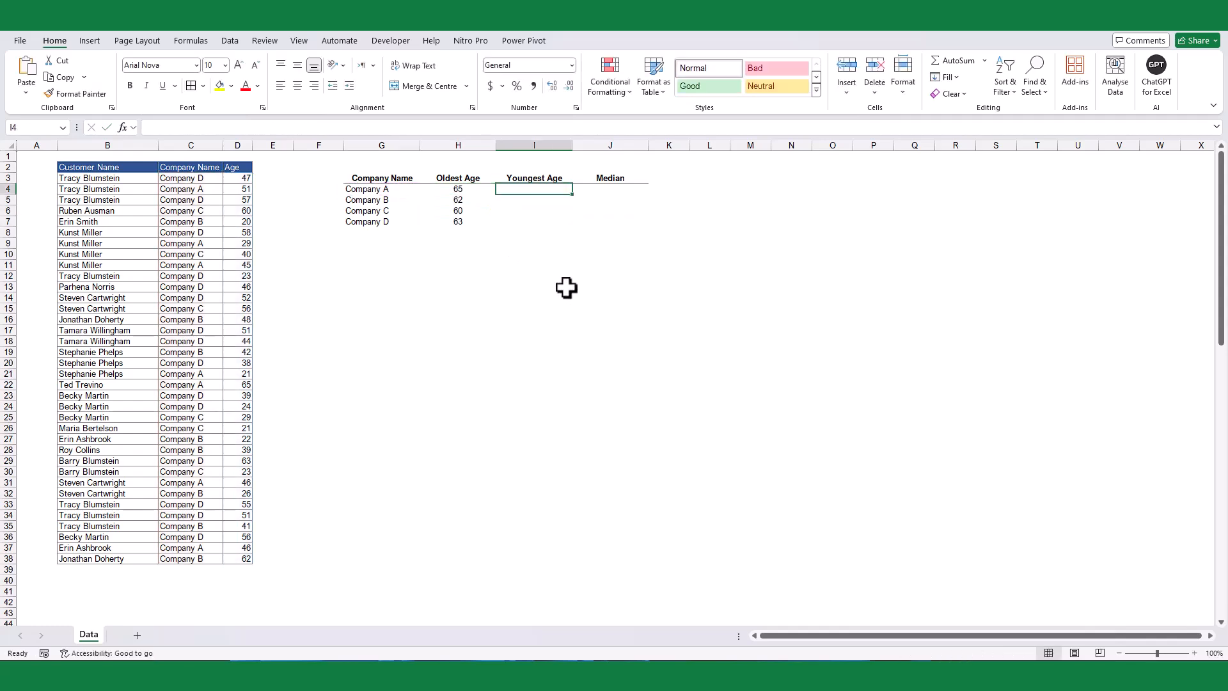
text(=MINIFS()
click(249, 179)
drag(248, 179, 241, 558)
key(F4)
text(,)
drag(201, 179, 205, 556)
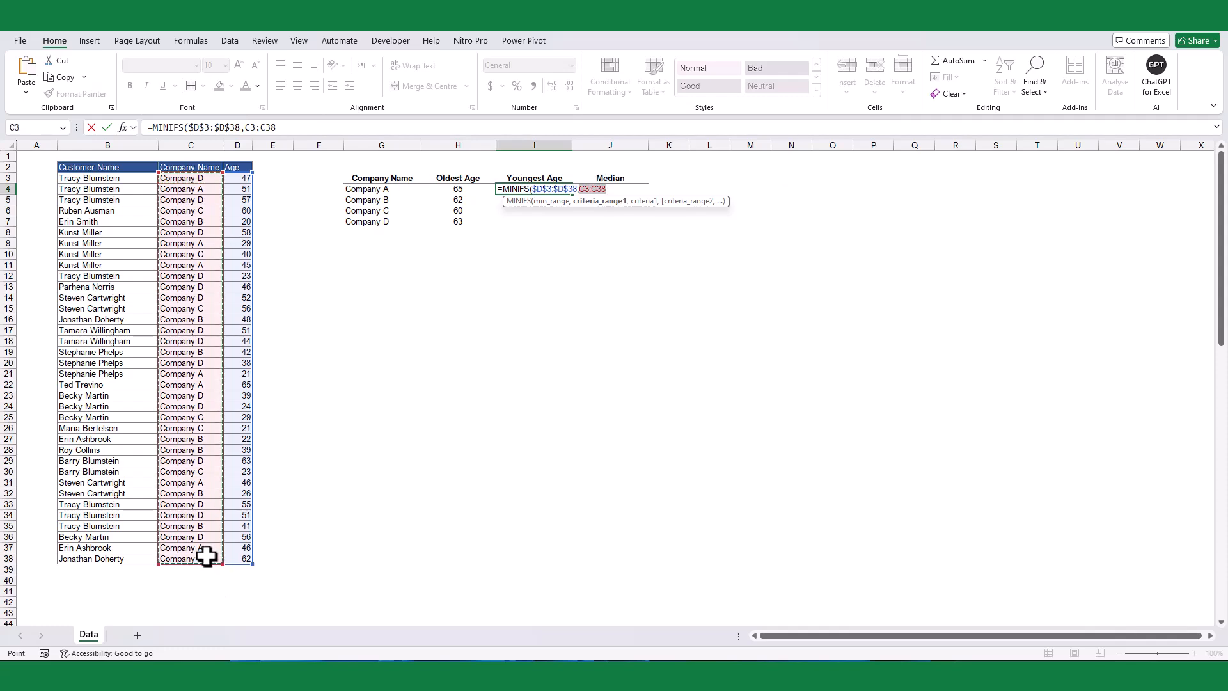
key(F4)
text(,)
click(358, 188)
key(ctrl+Return)
drag(571, 198, 568, 223)
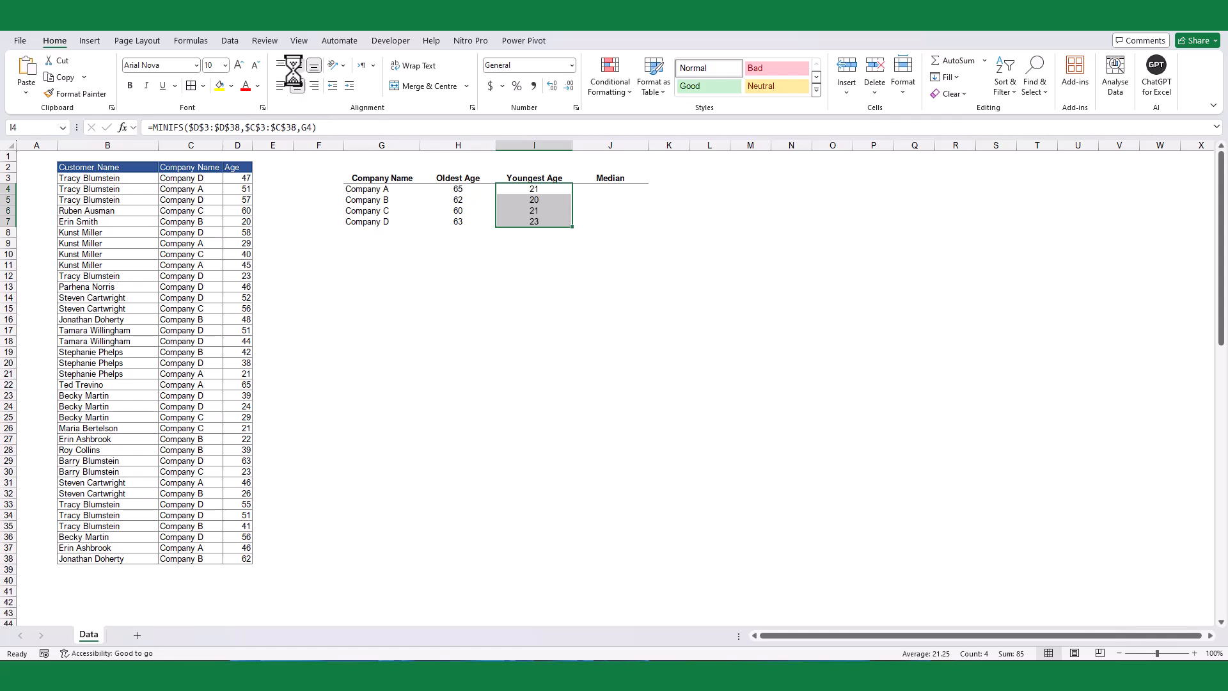
click(381, 275)
Step: Enter =FILTER($D$3:$D$38,$C$3:$C$38=G4) in J4 to extract the ages belonging to Company A
click(610, 190)
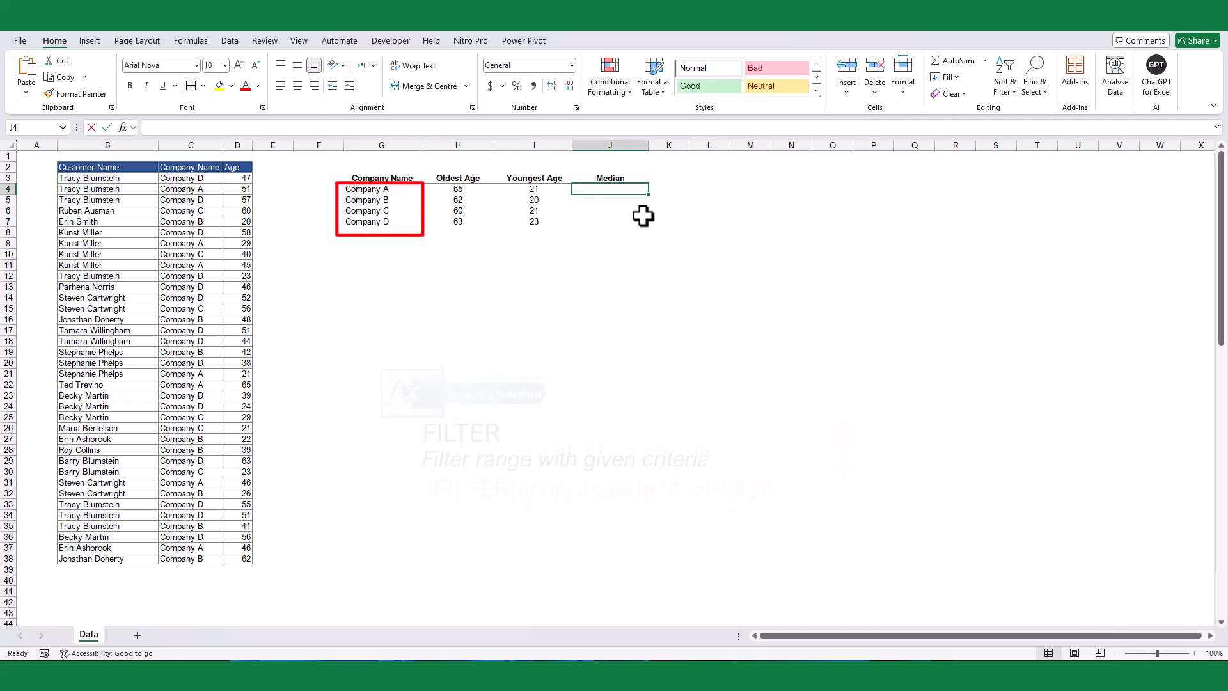
text(=filt)
key(Tab)
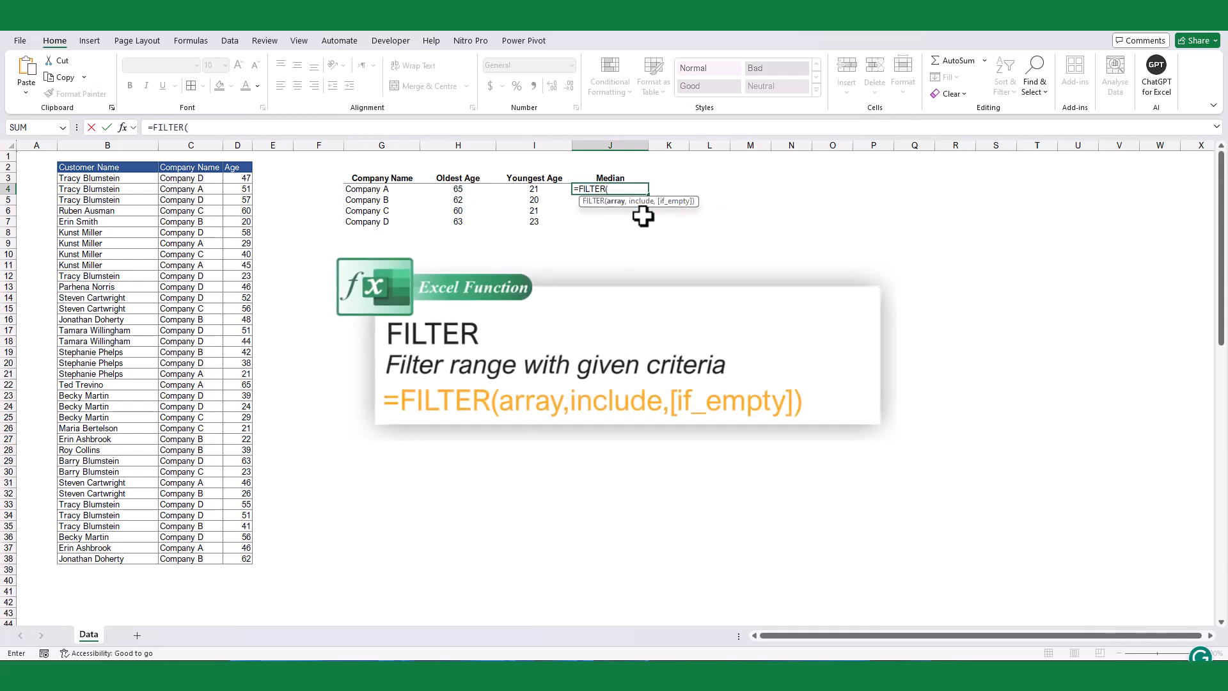
drag(242, 176, 232, 545)
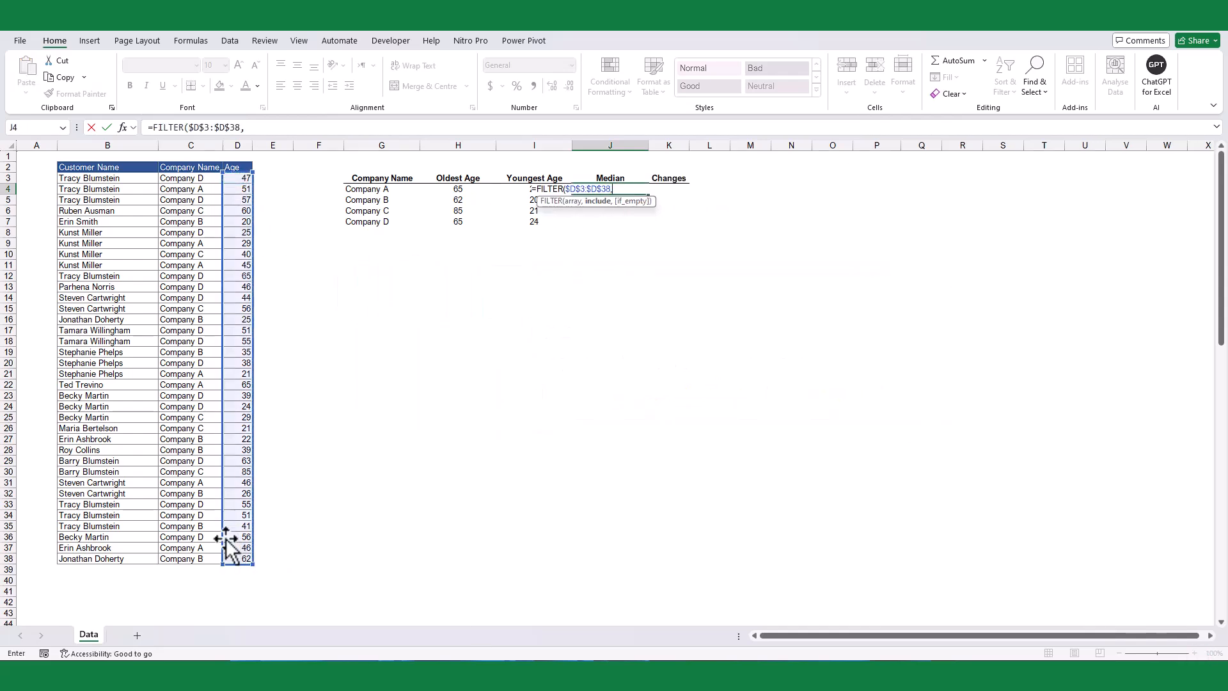
text(,)
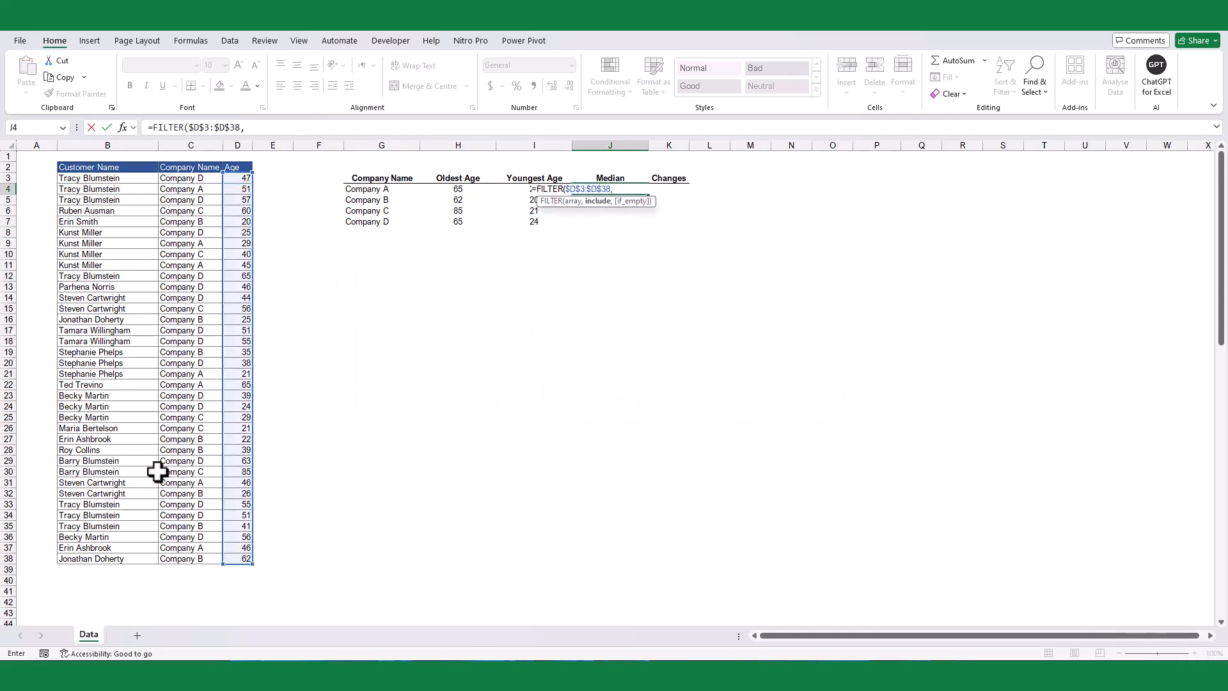
click(190, 177)
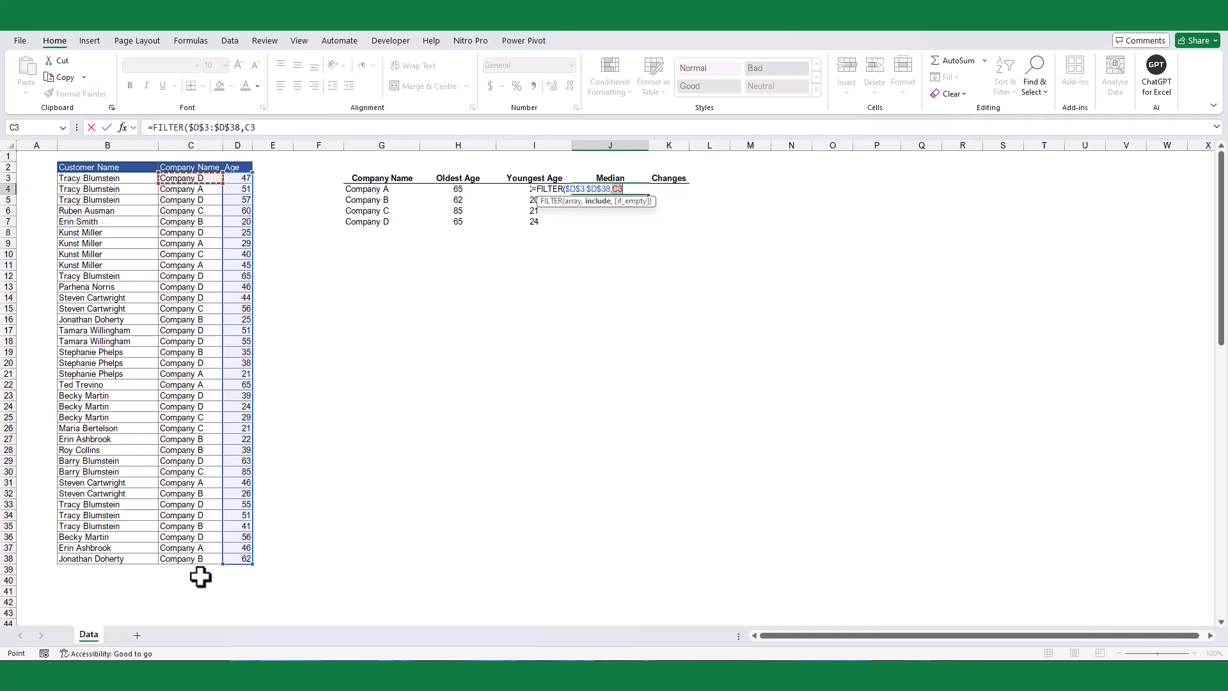
shift+click(198, 557)
key(F4)
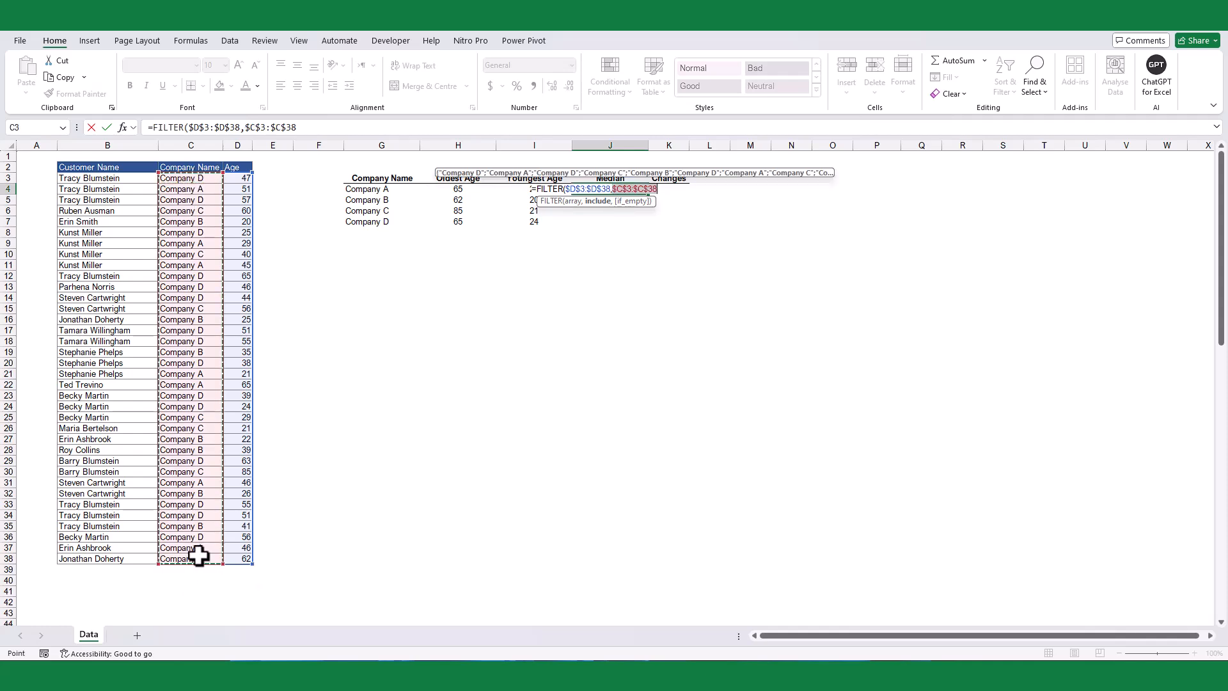
text(=)
click(390, 187)
key(Return)
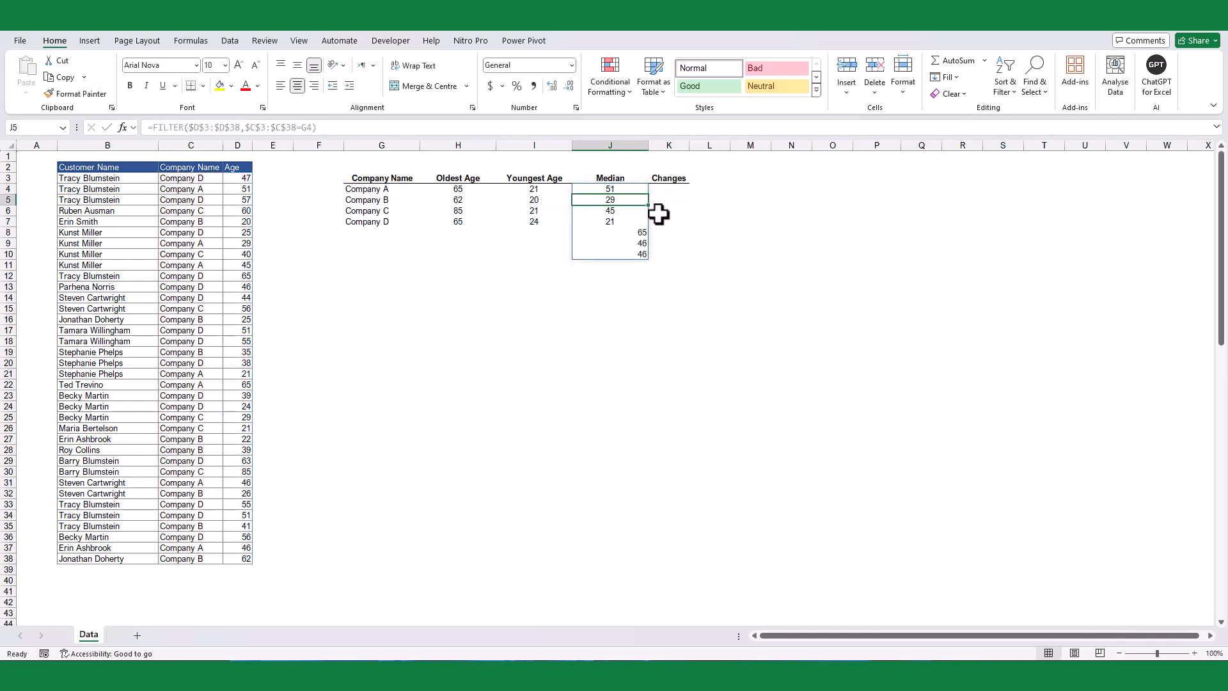
Step: Wrap the FILTER formula in J4 in a MEDIAN function and fill it down to J7
click(627, 187)
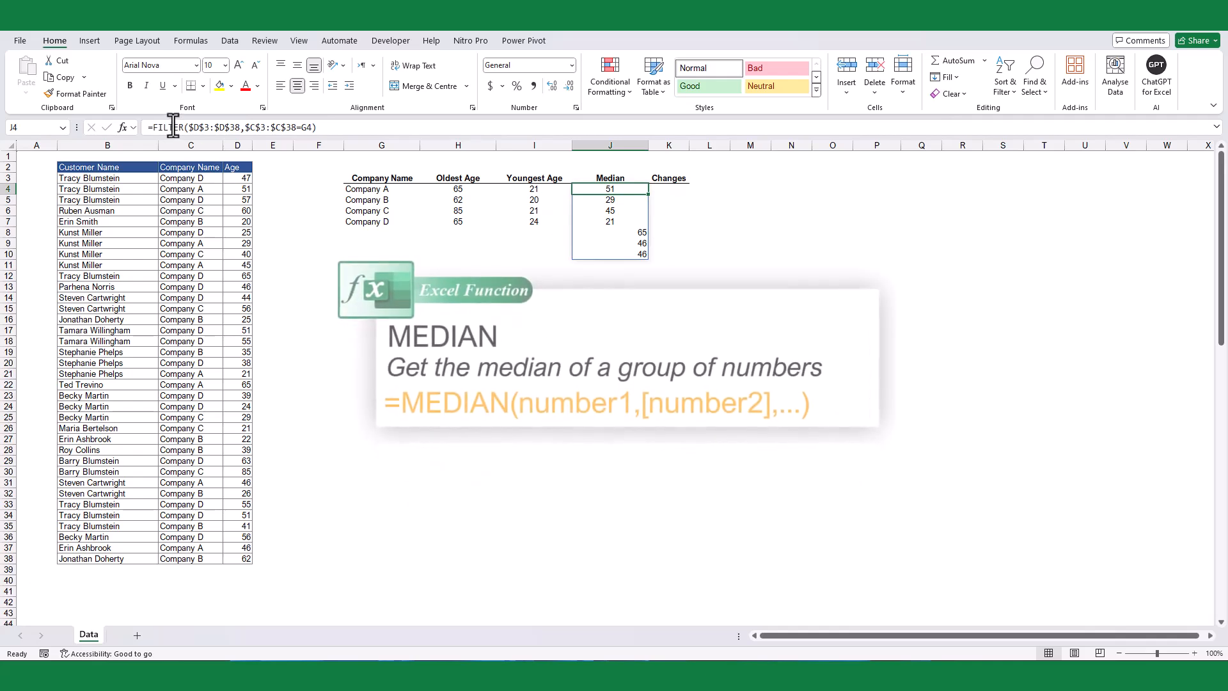
click(147, 127)
text(med)
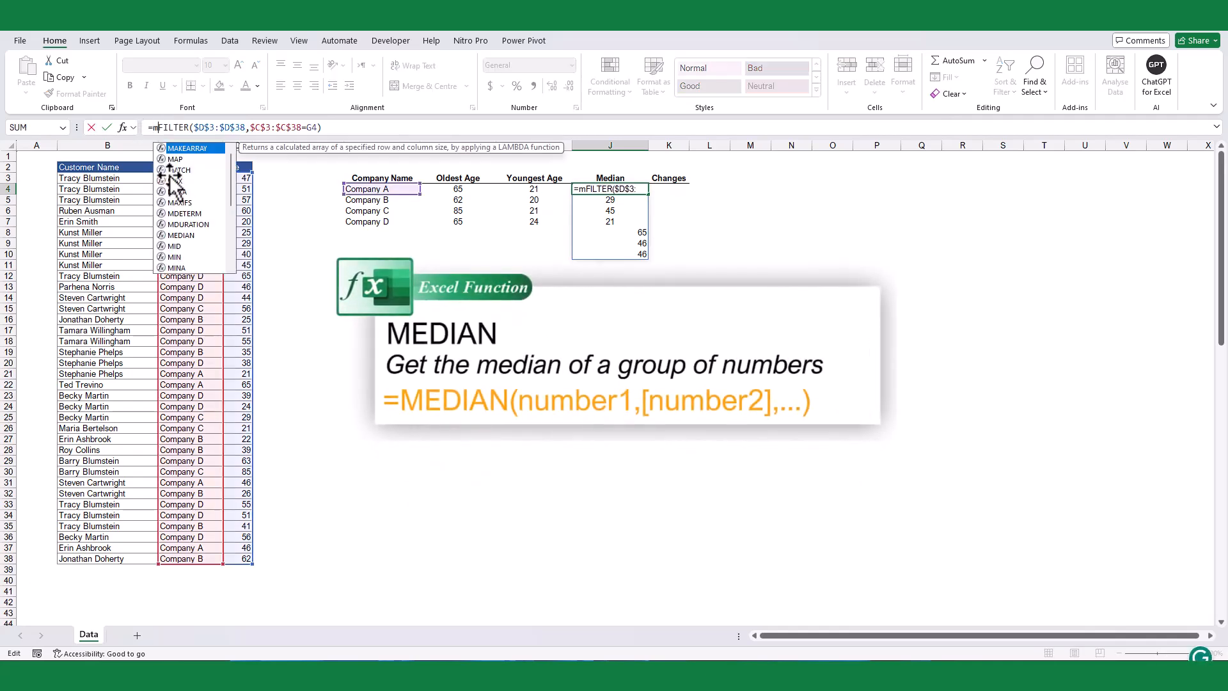
double_click(183, 151)
click(357, 127)
text())
key(Return)
click(636, 190)
drag(648, 194, 644, 230)
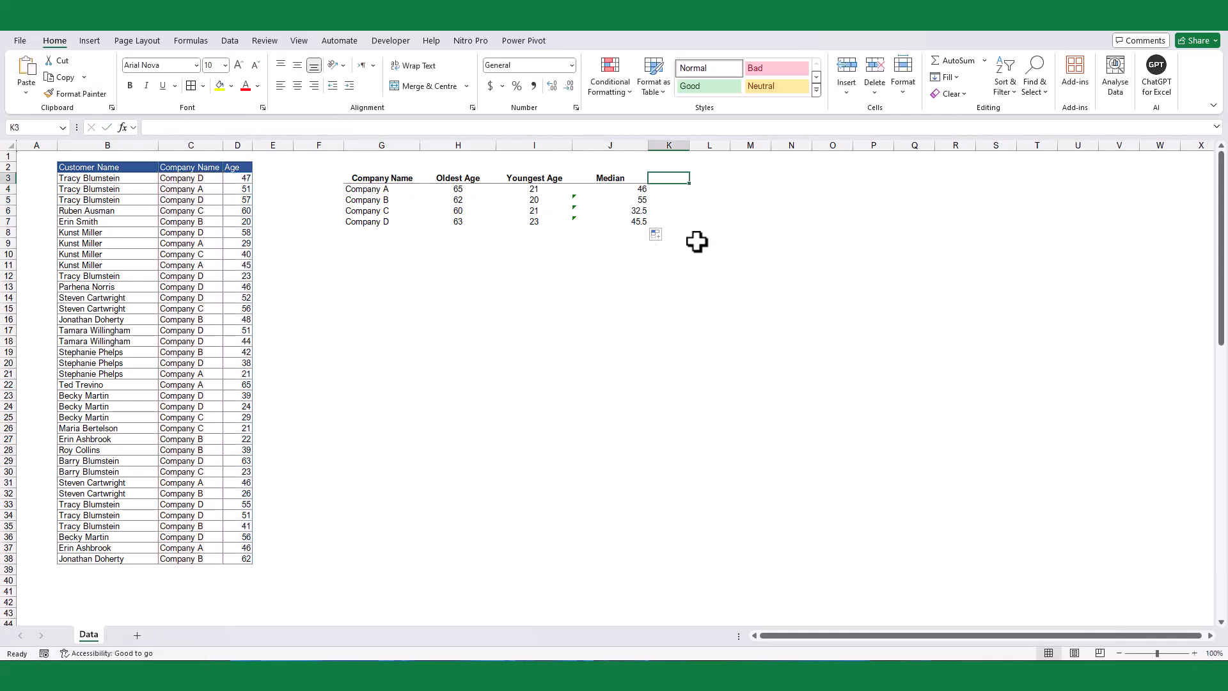
Step: Add the header Changes in K3 and enter =H4-I4 in K4 for the age difference
text(Changes)
key(Return)
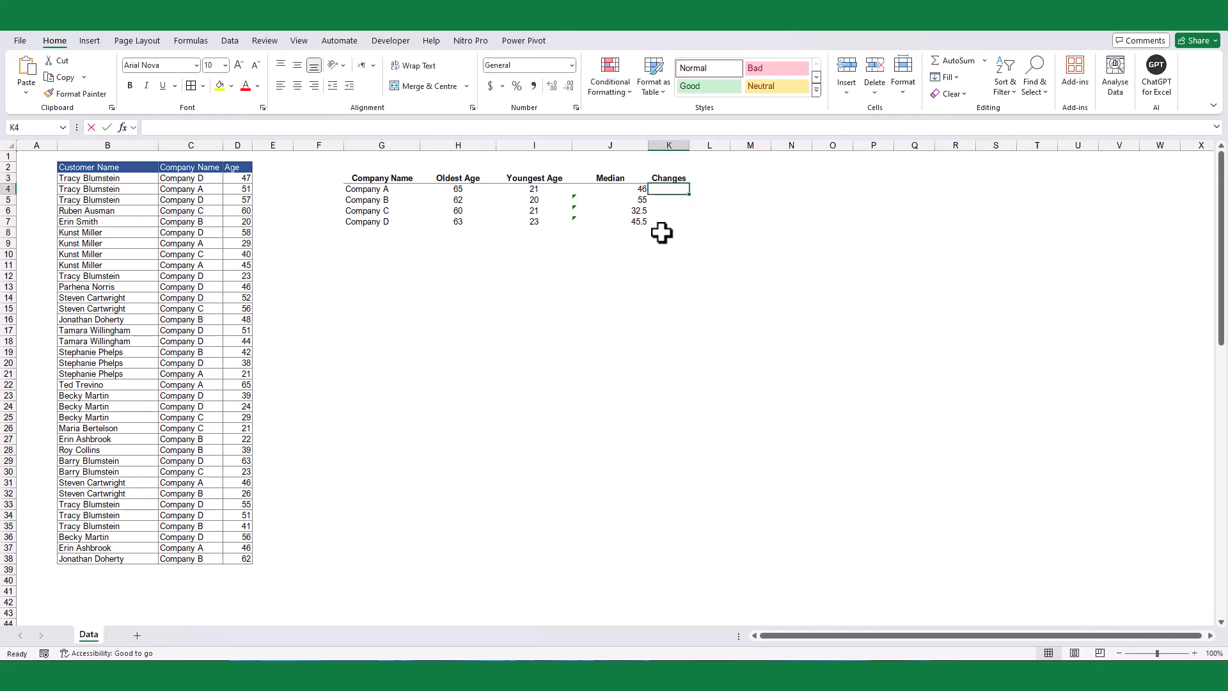
text(=)
click(459, 190)
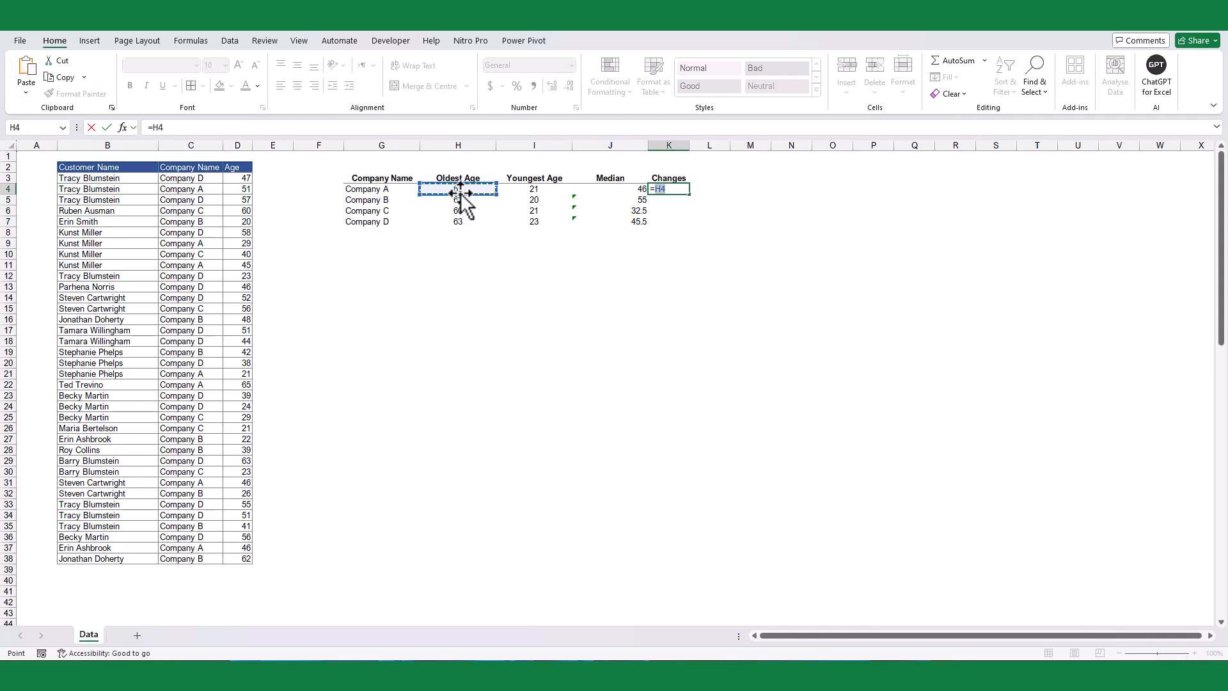
text(-)
click(531, 190)
key(Return)
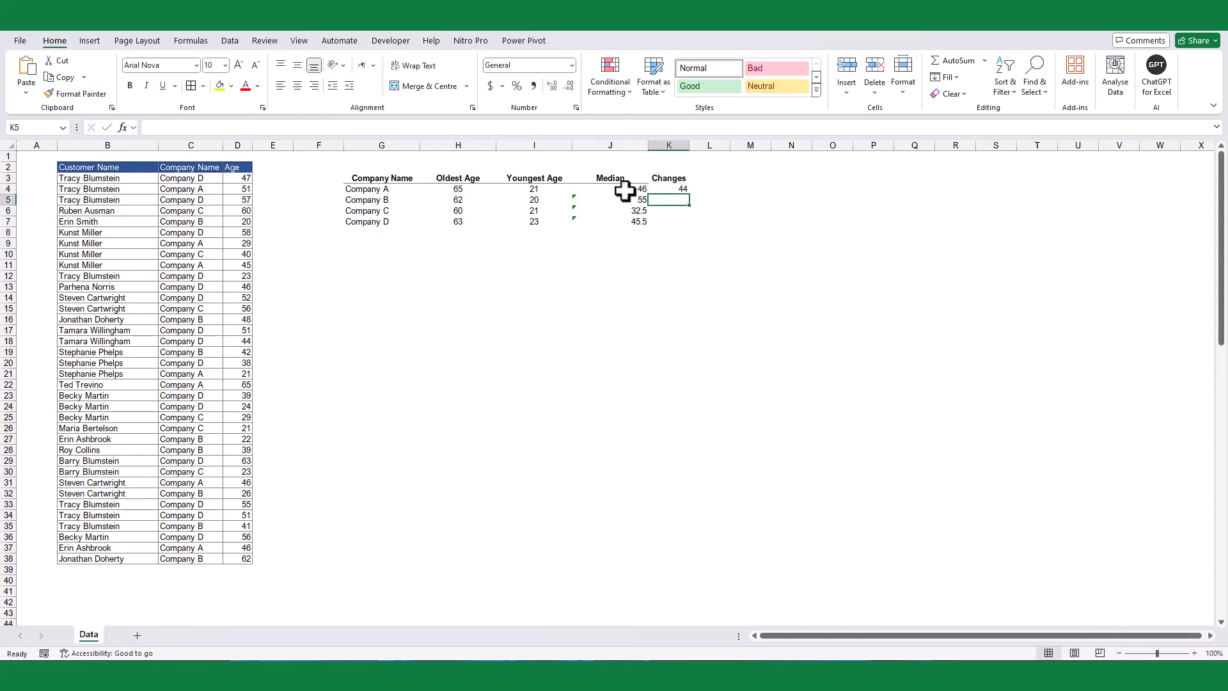
Step: Fill the age difference formula from K4 down to K7
click(669, 190)
drag(690, 195, 691, 230)
click(633, 267)
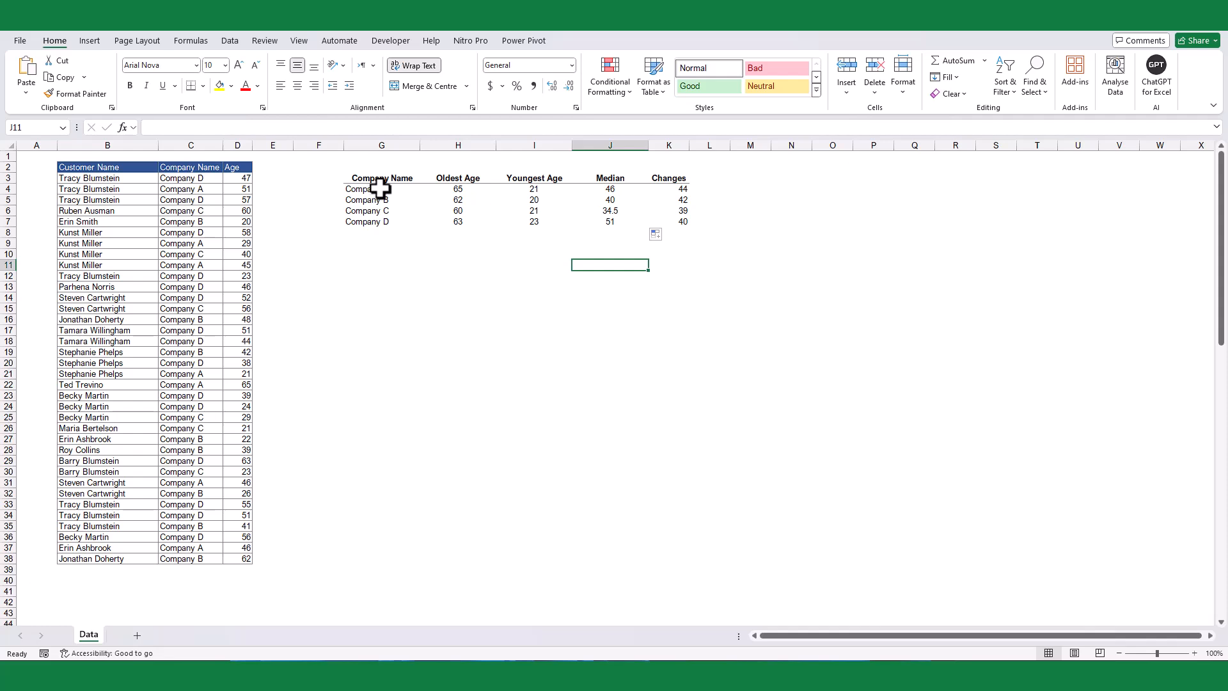
Step: Insert a Stacked Column chart from the Company Name, Youngest Age, Median and Changes columns of the summary table, including headers
click(381, 188)
drag(380, 189, 392, 225)
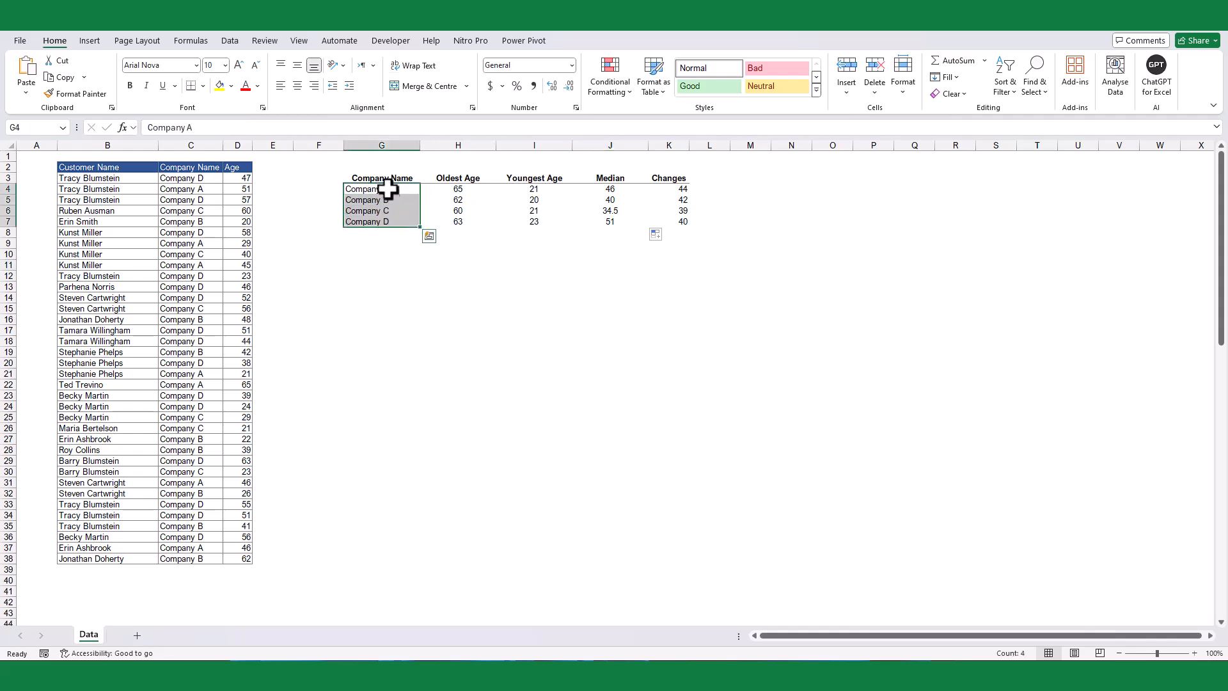
drag(386, 179, 394, 222)
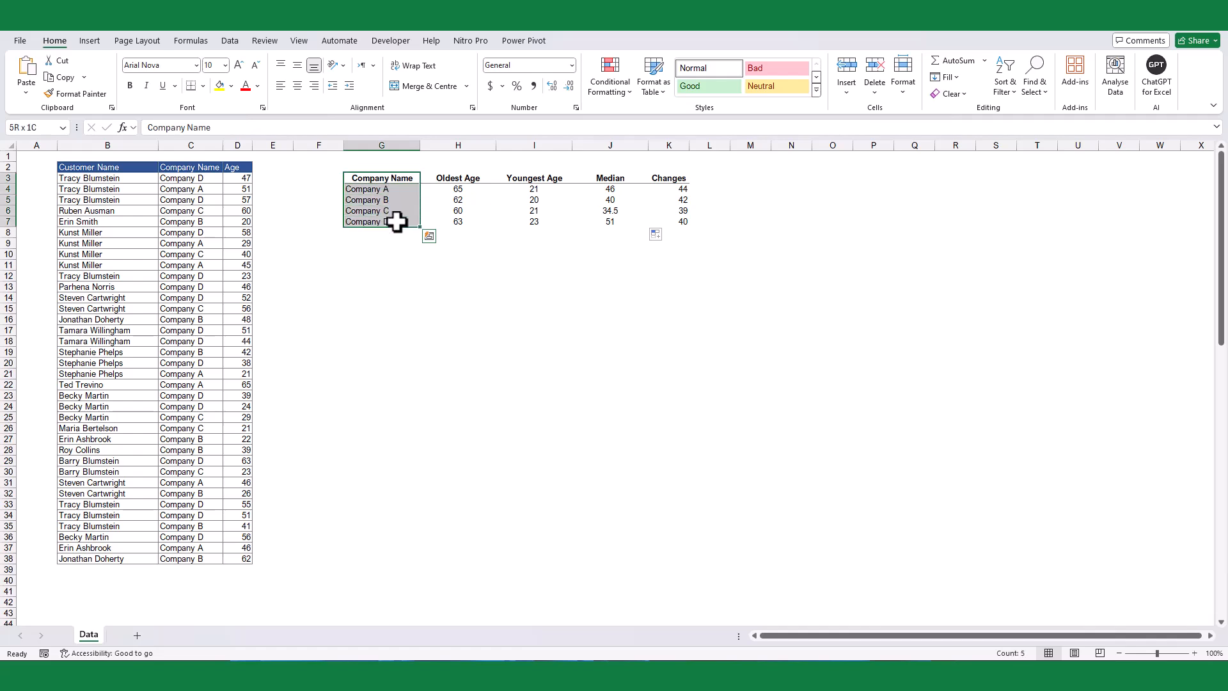
ctrl+click(531, 179)
drag(540, 186, 675, 217)
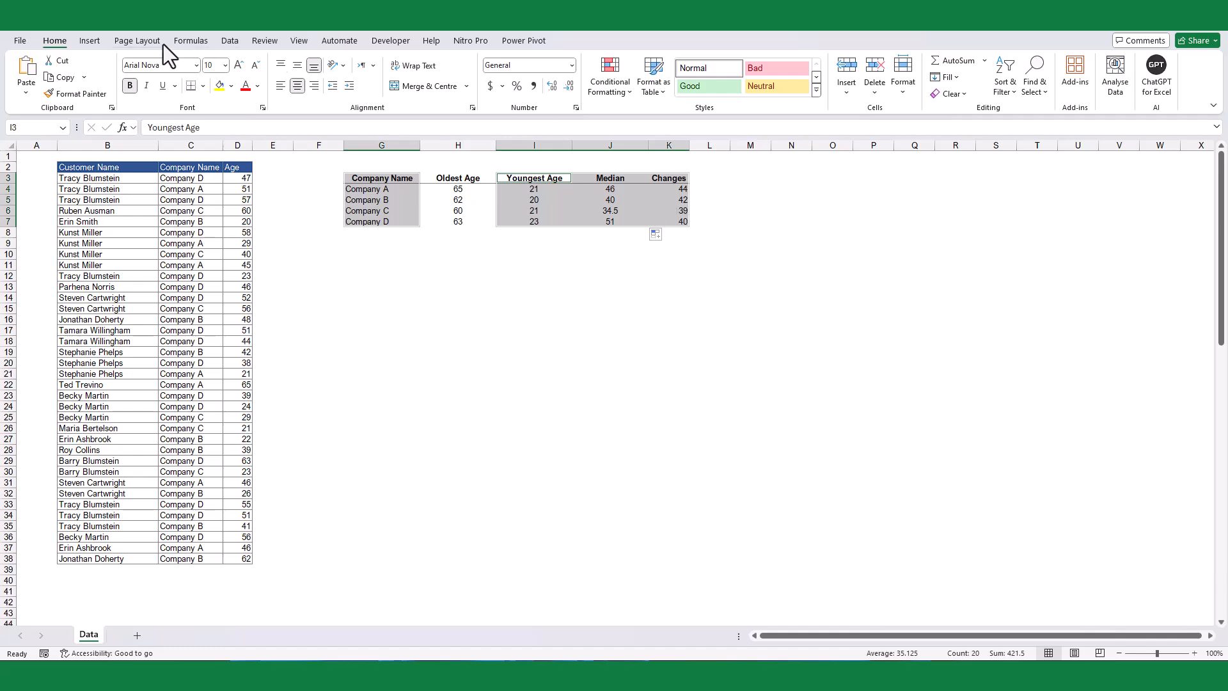
click(93, 41)
click(598, 107)
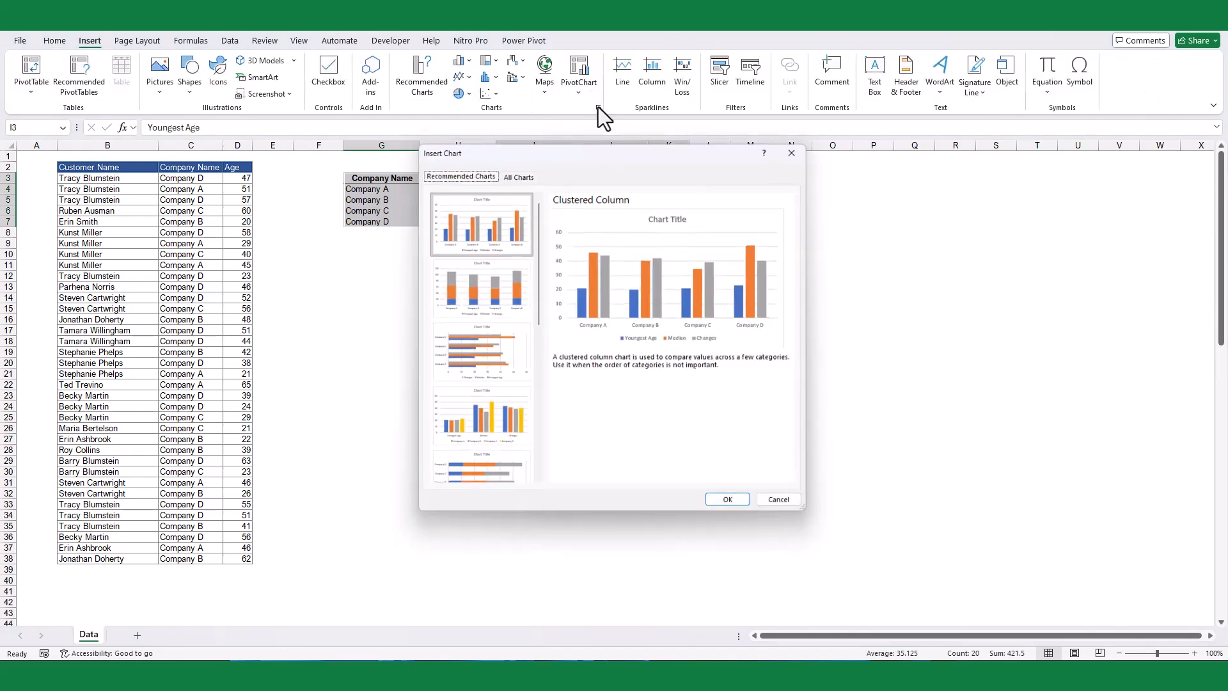
click(507, 276)
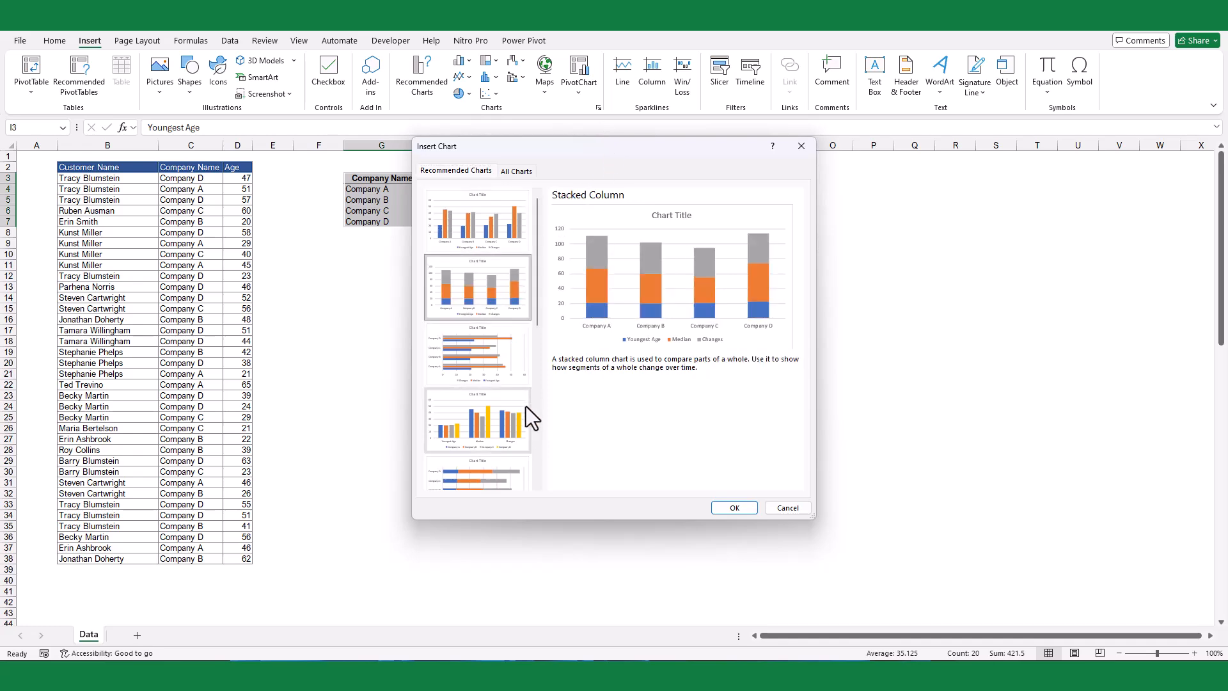
click(736, 507)
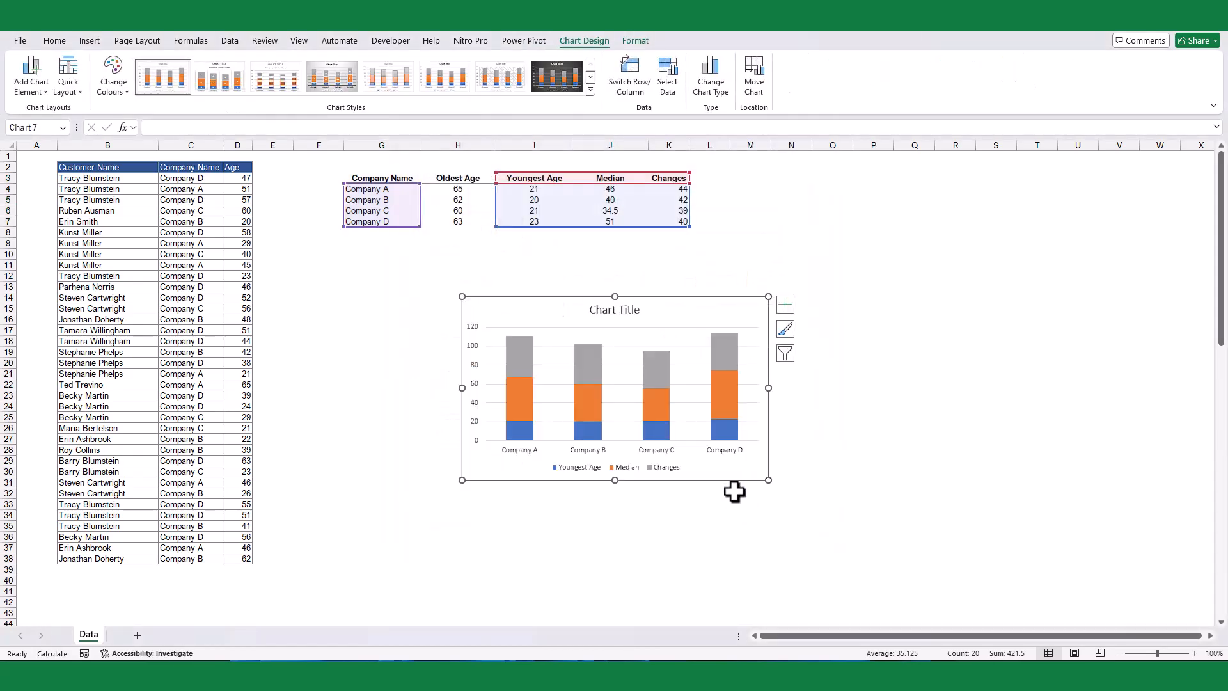
Step: Title the chart Age Distribusion, then move and enlarge it beneath the summary table to span roughly columns G to M
double_click(614, 311)
key(ctrl+a)
text(Ag)
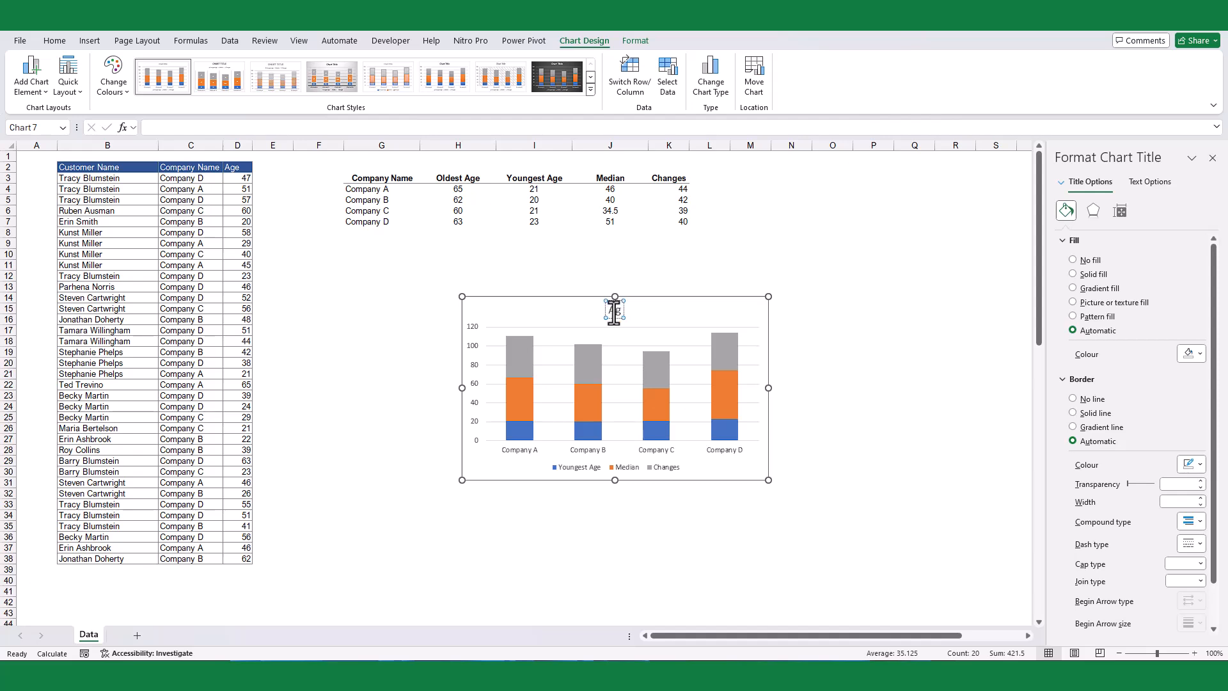
text(we Distribusion)
drag(696, 296, 532, 252)
drag(638, 437, 803, 536)
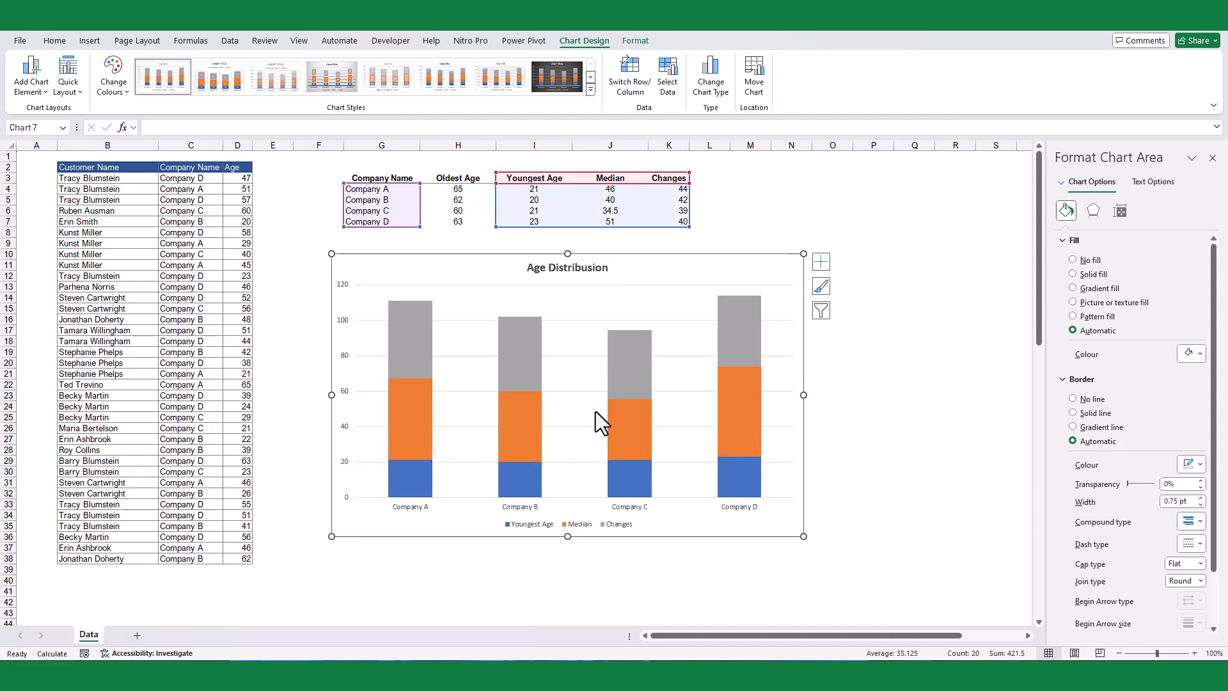
Step: Change the Median series to a Scatter chart type on the primary axis, keeping Youngest Age and Changes as Stacked Column
click(405, 452)
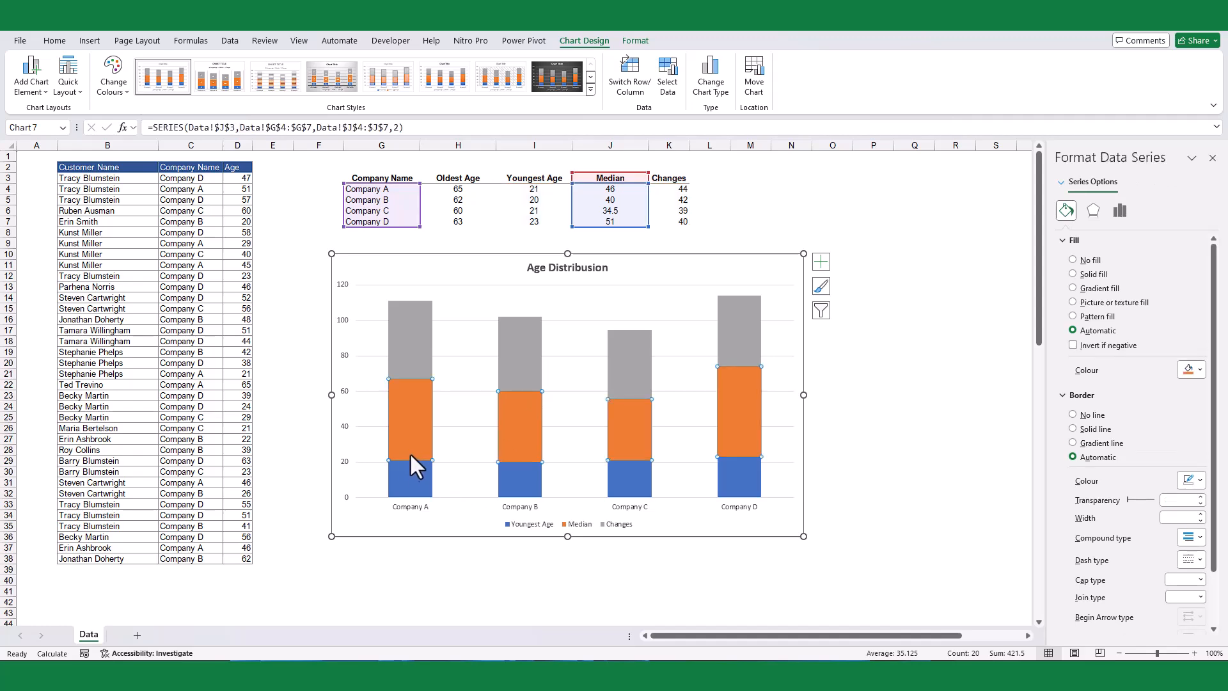
key(Escape)
key(Escape)
click(412, 420)
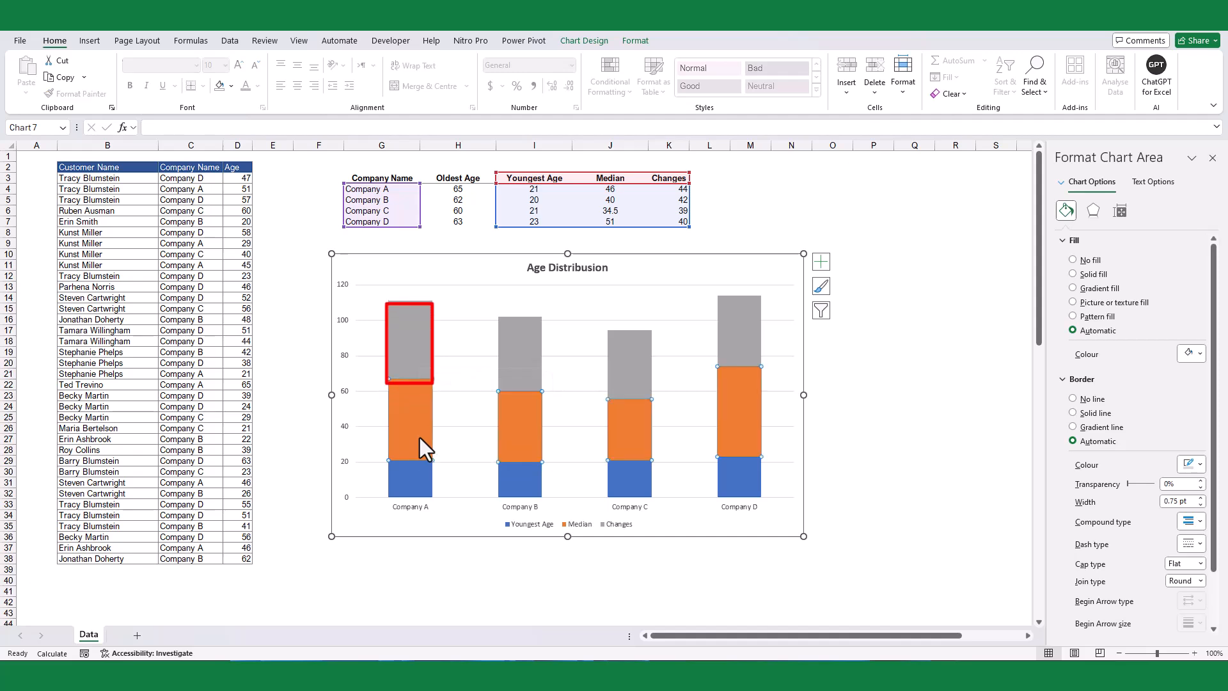
click(419, 439)
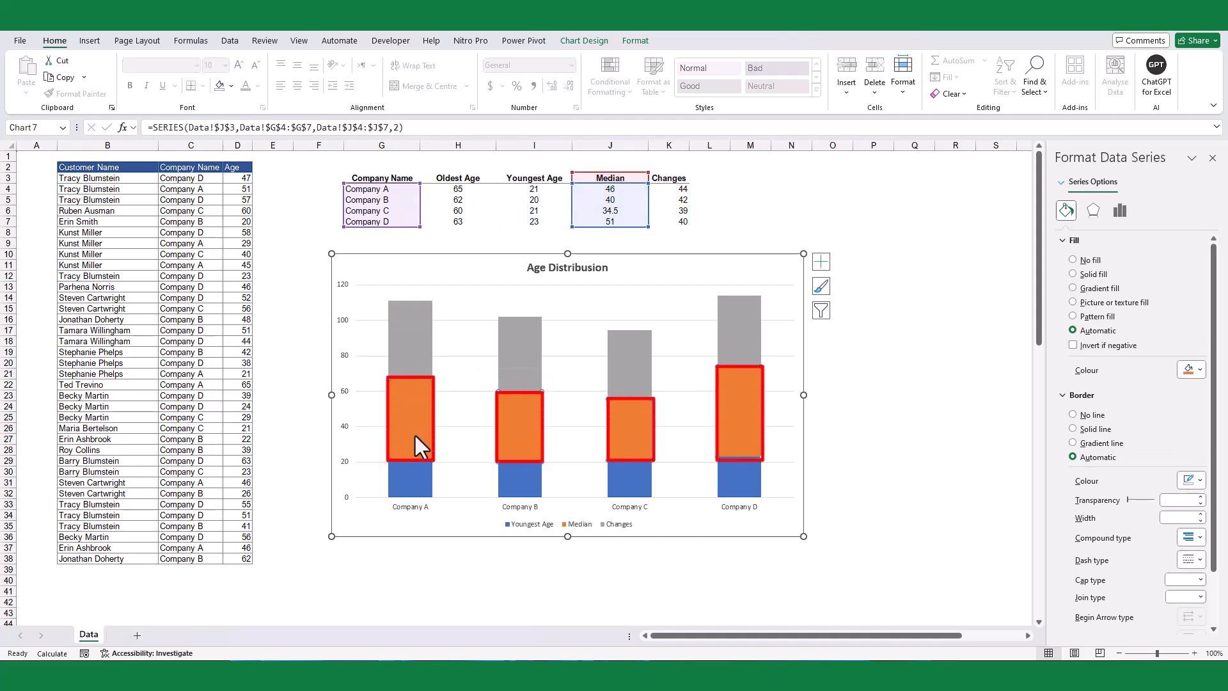
click(579, 40)
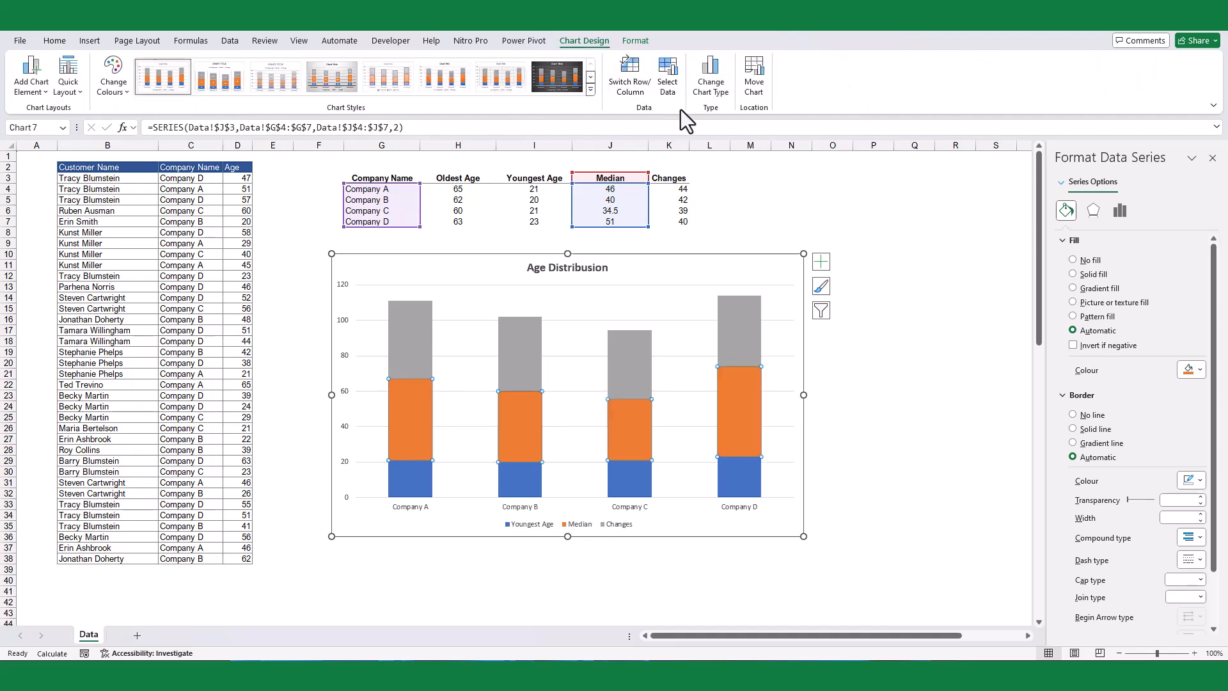
click(716, 96)
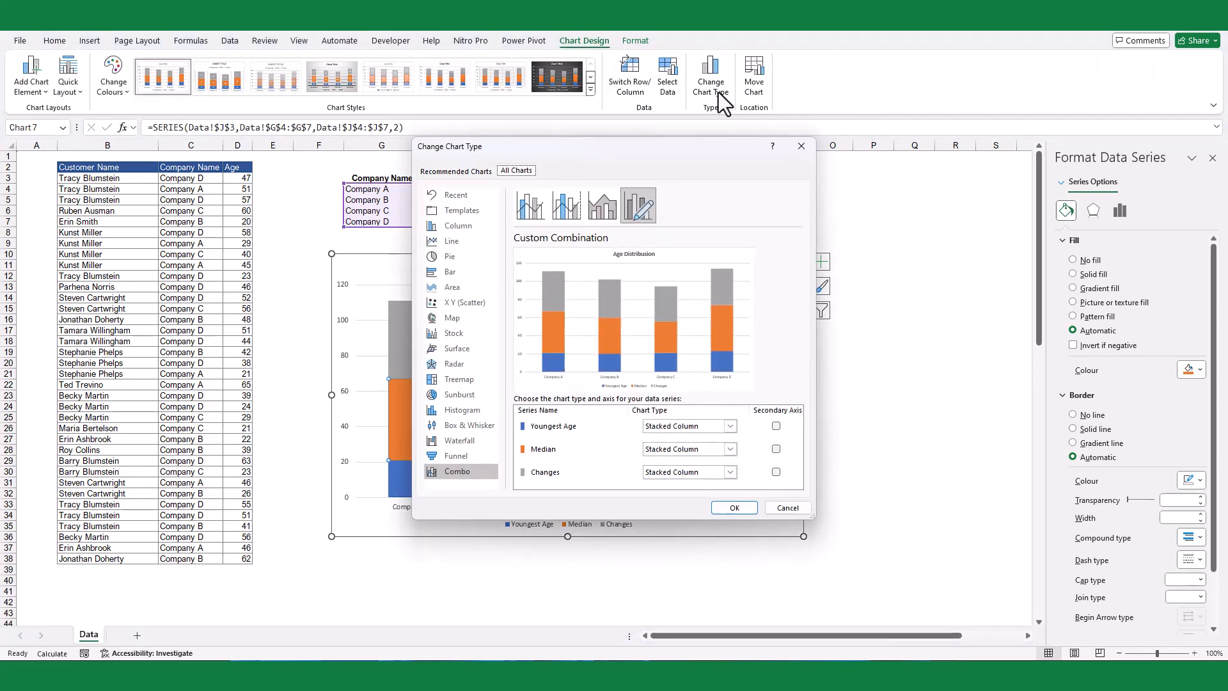
click(692, 451)
scroll(668, 422, down, 3)
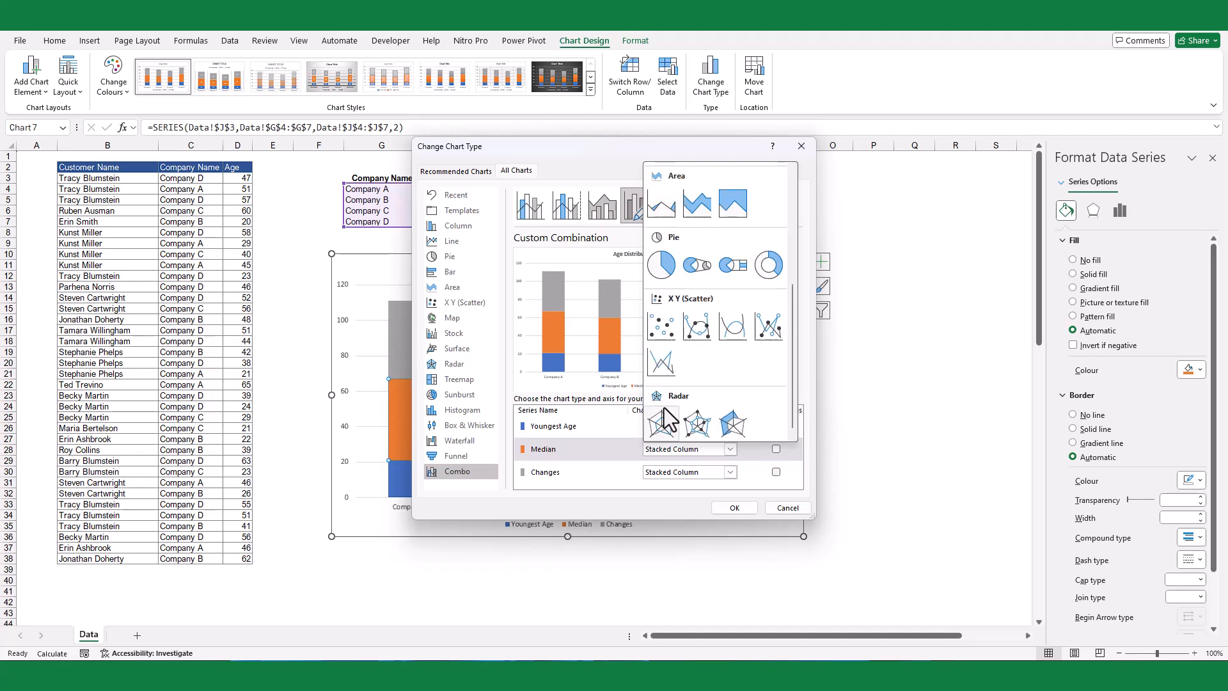
click(659, 327)
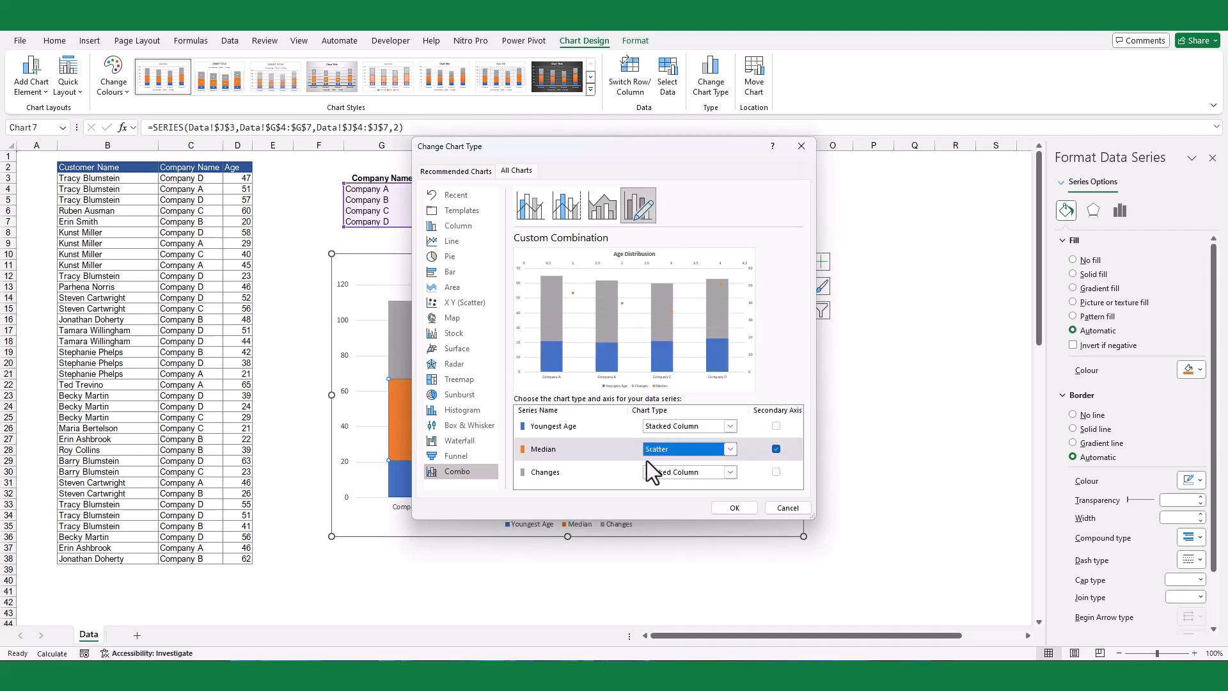
click(775, 449)
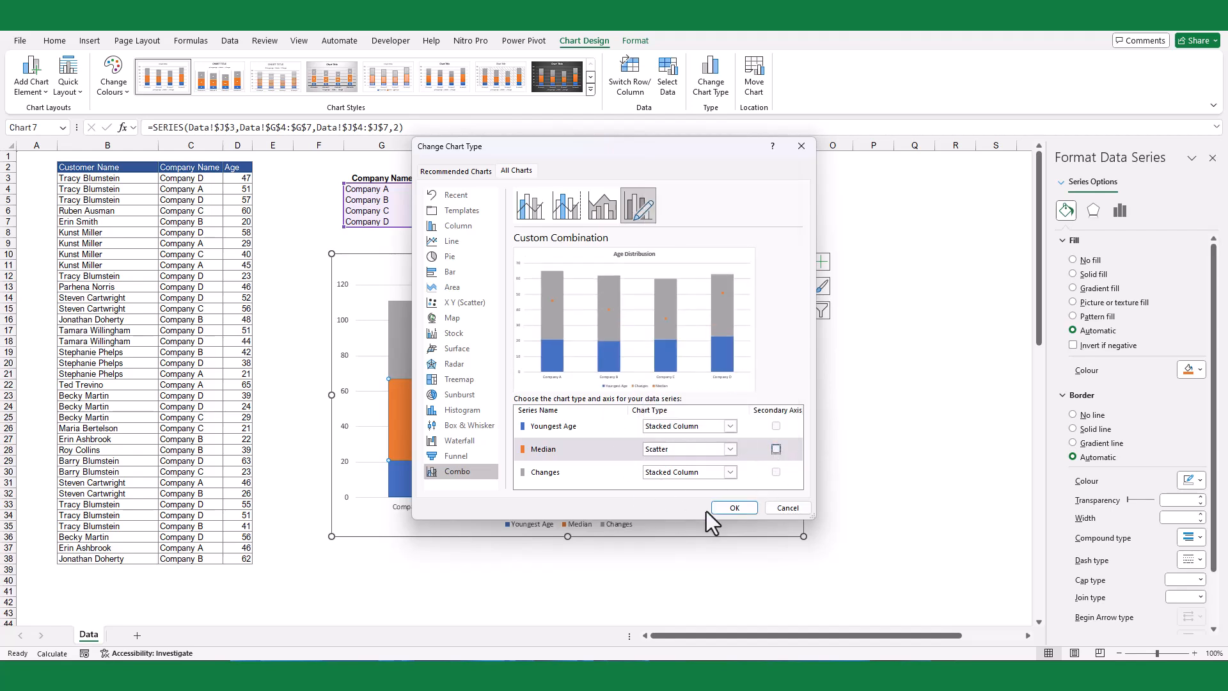
click(734, 508)
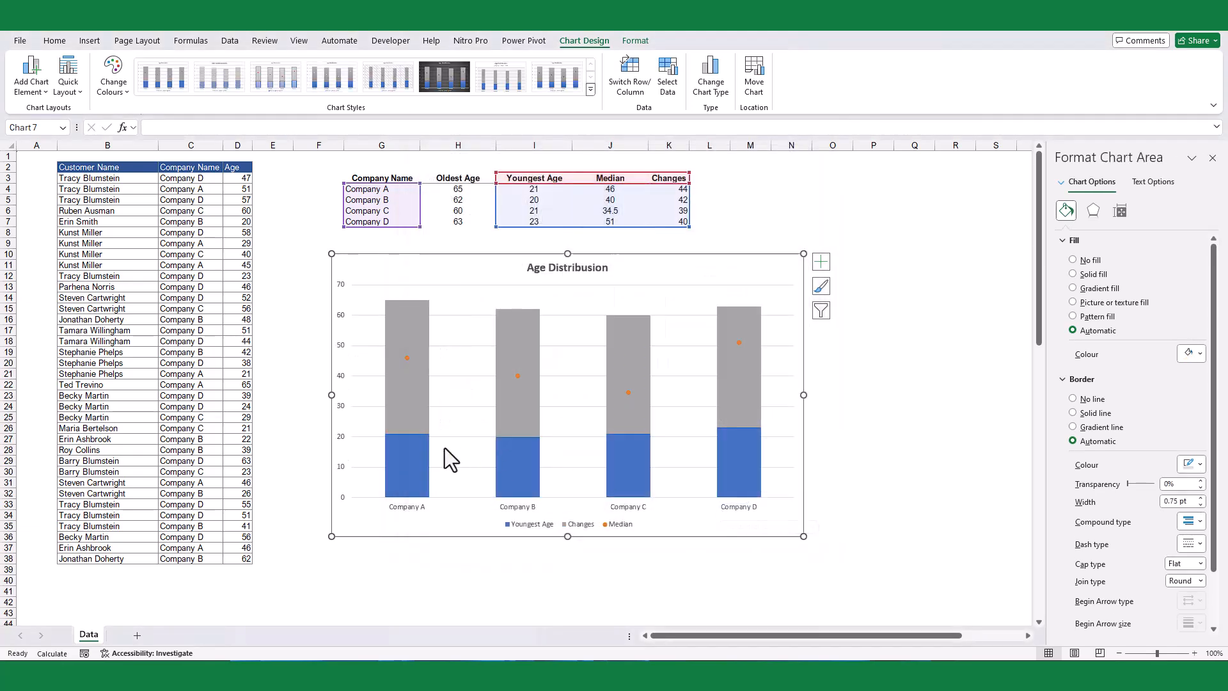
Step: Set the Youngest Age series in the chart to No Fill
click(408, 462)
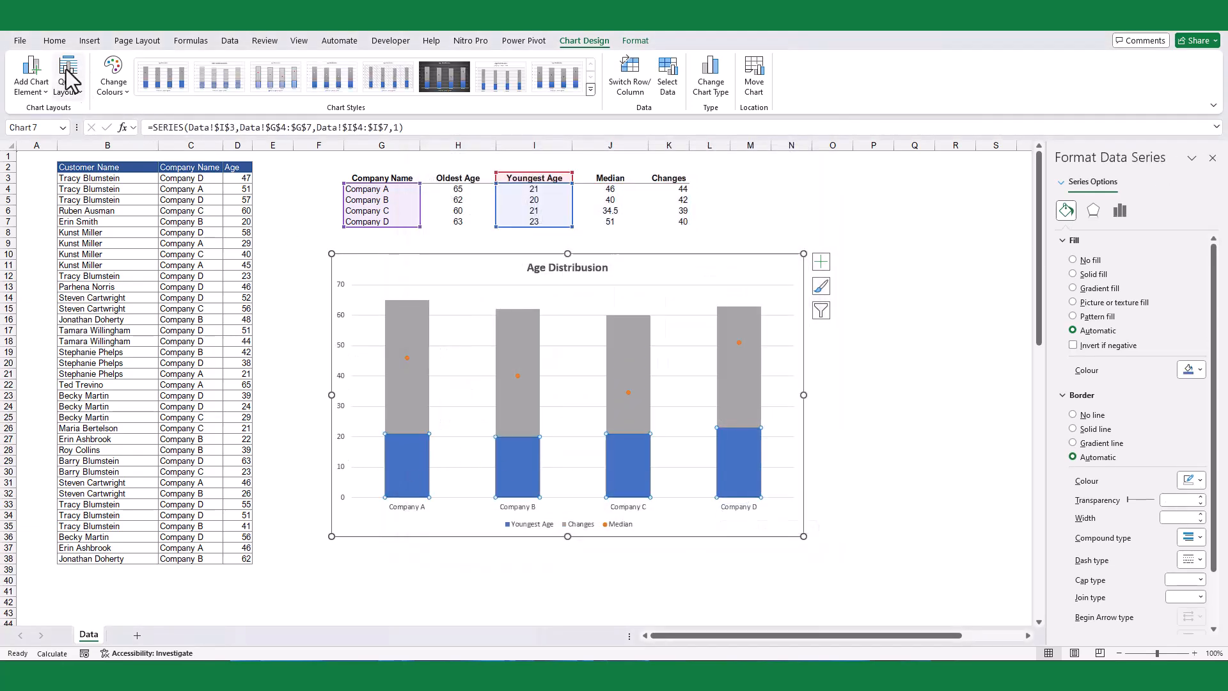
click(112, 84)
click(55, 41)
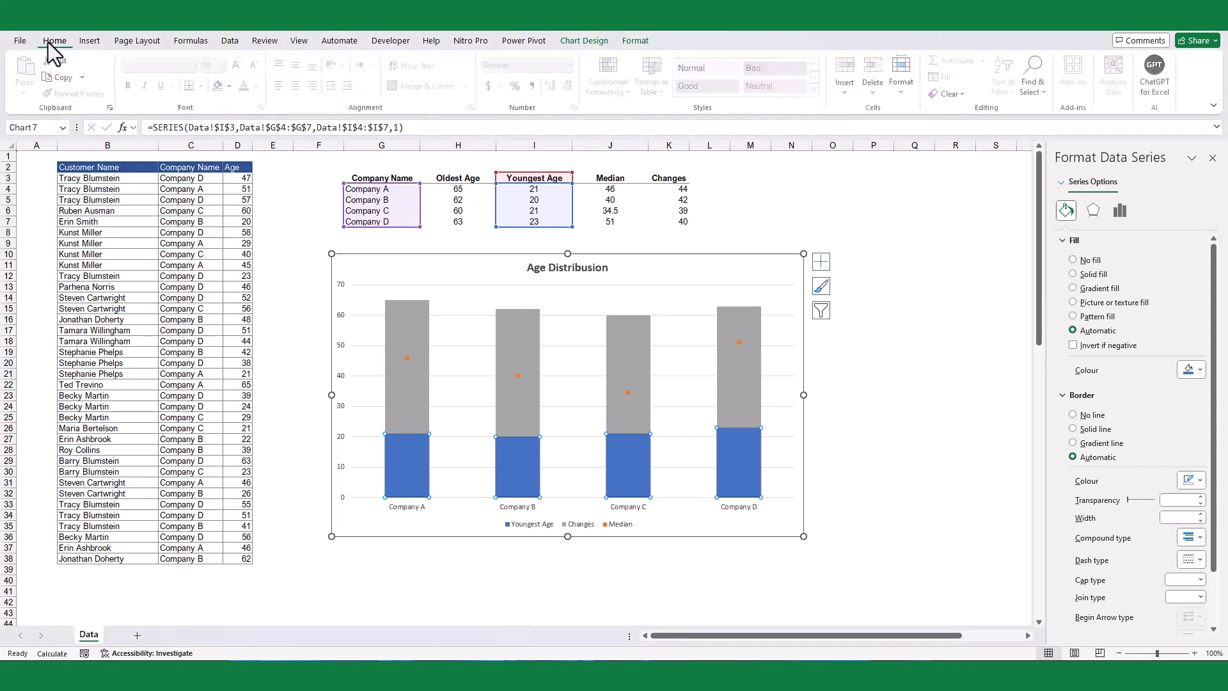
click(215, 88)
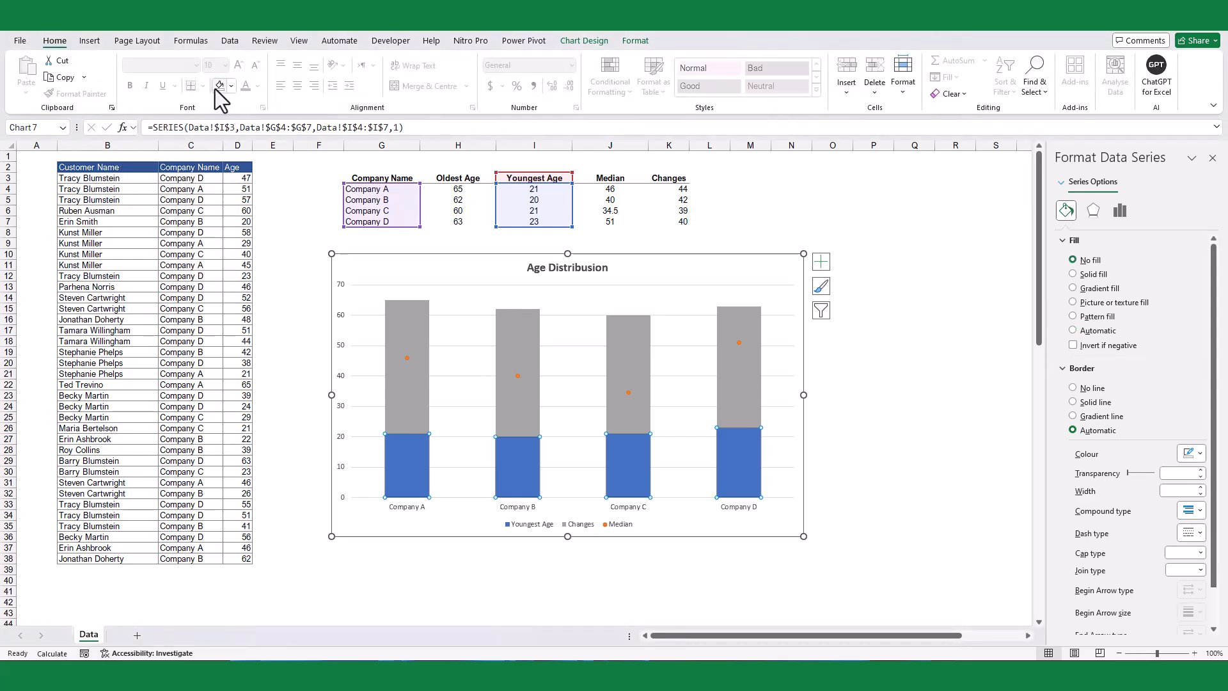
Step: Fill the Changes series columns with solid black
click(424, 391)
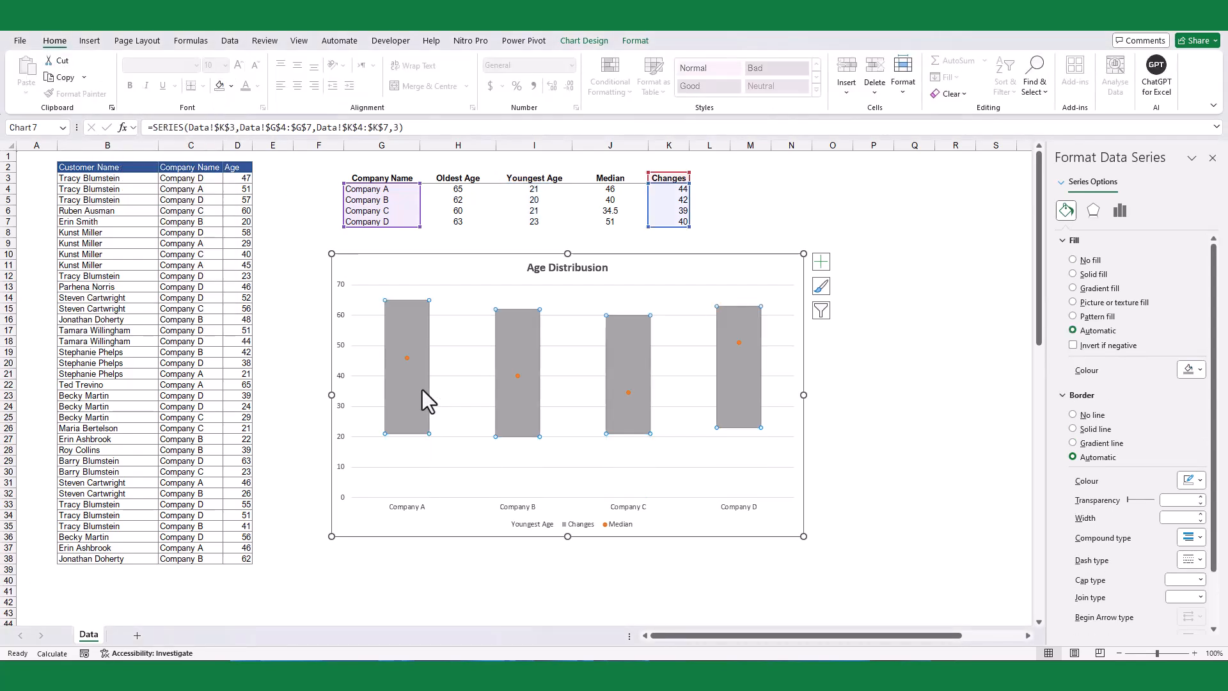
click(231, 86)
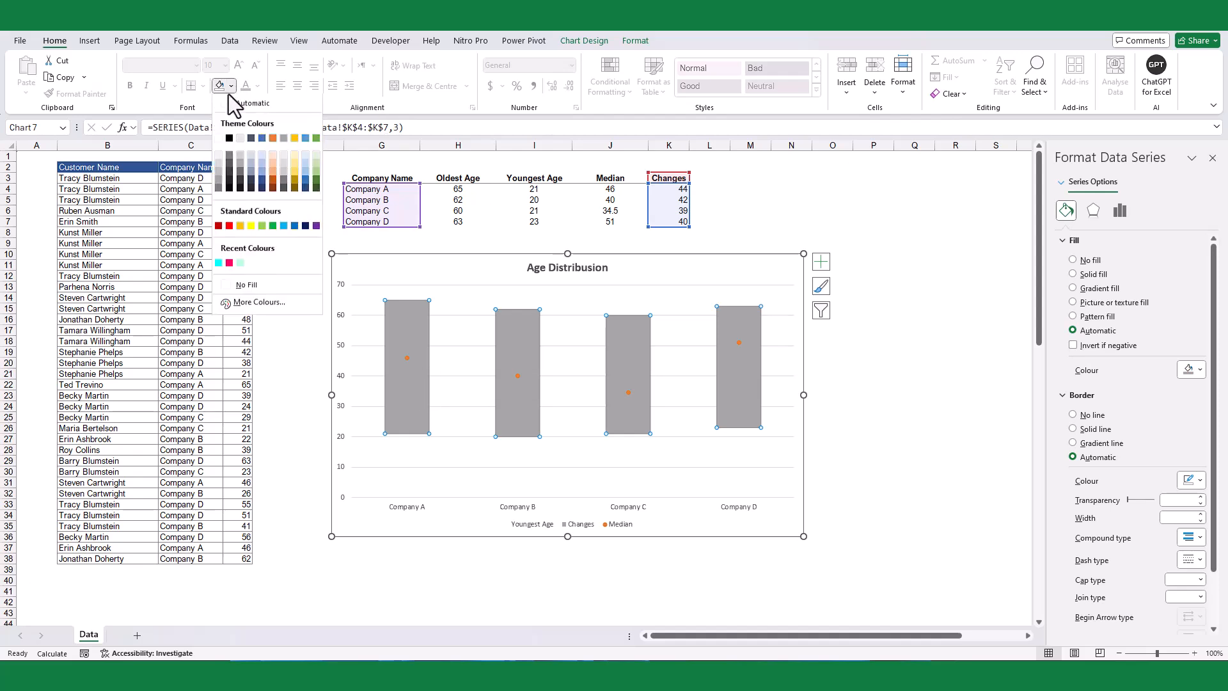
click(229, 138)
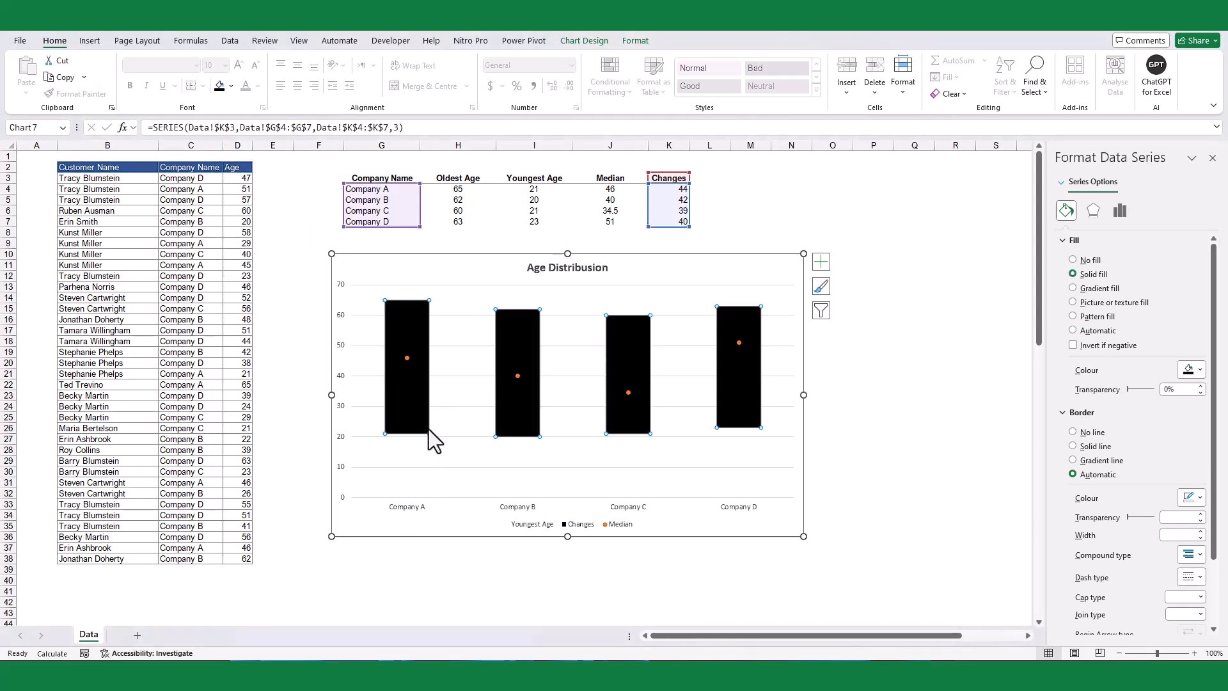
Step: Change the Median series markers to the built-in long dash type with size 20
click(407, 358)
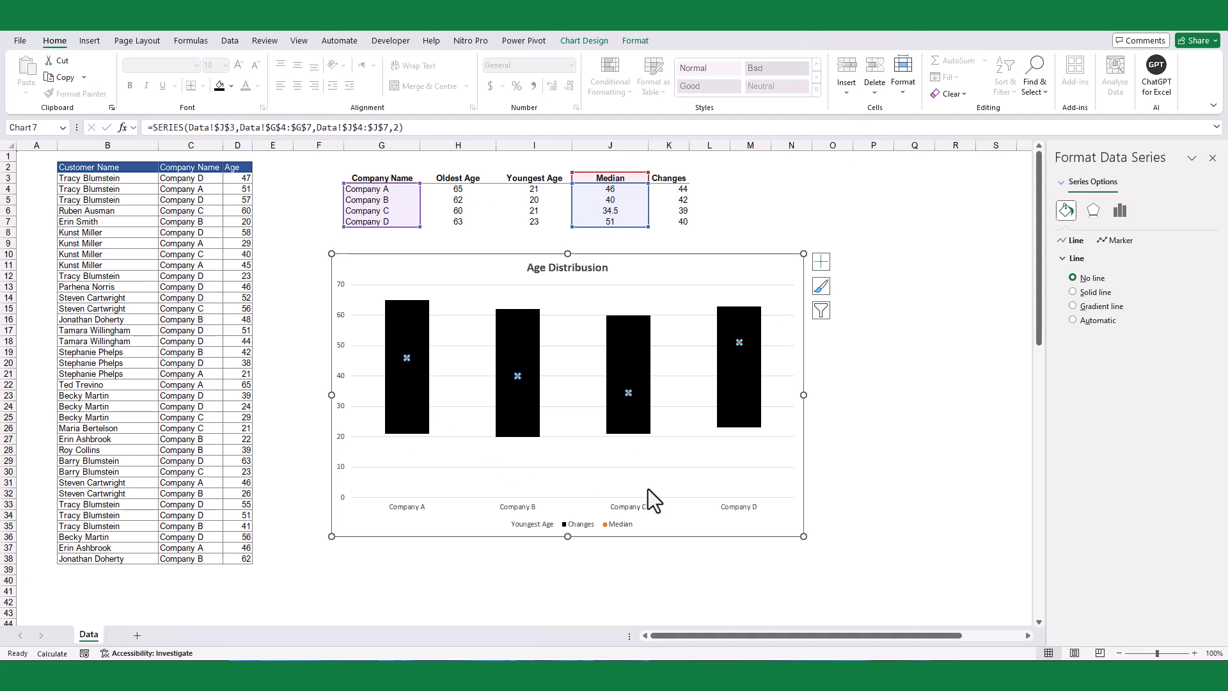
click(1120, 240)
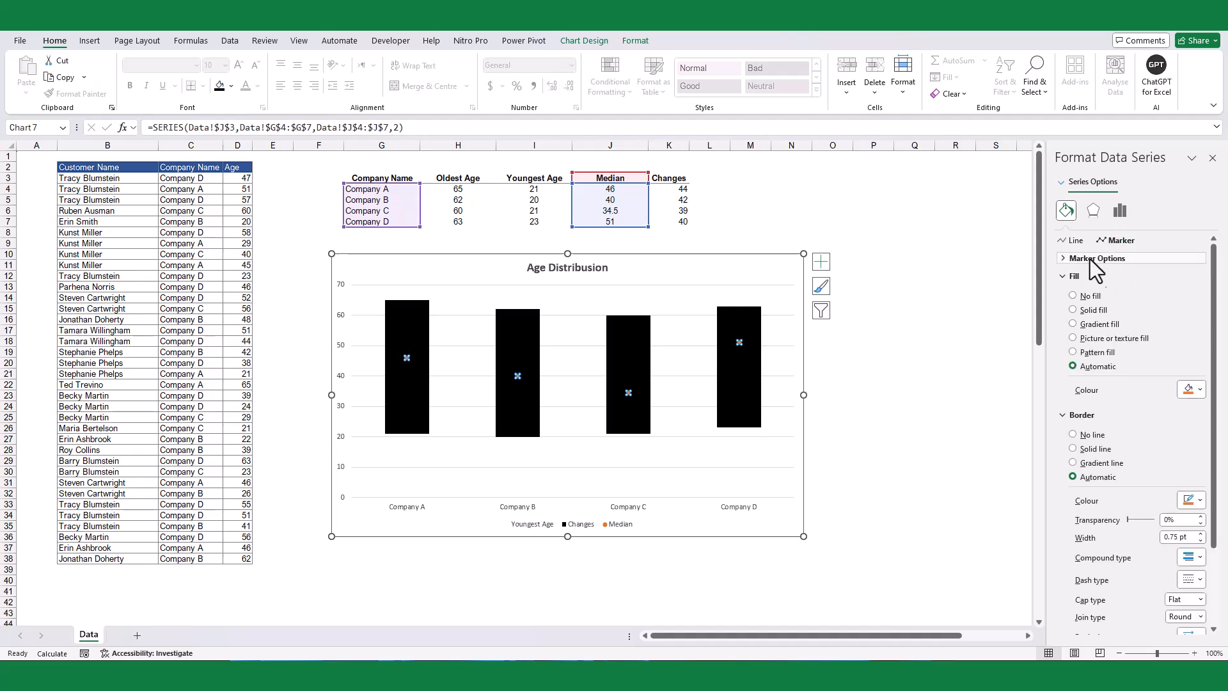
click(1094, 259)
click(1088, 304)
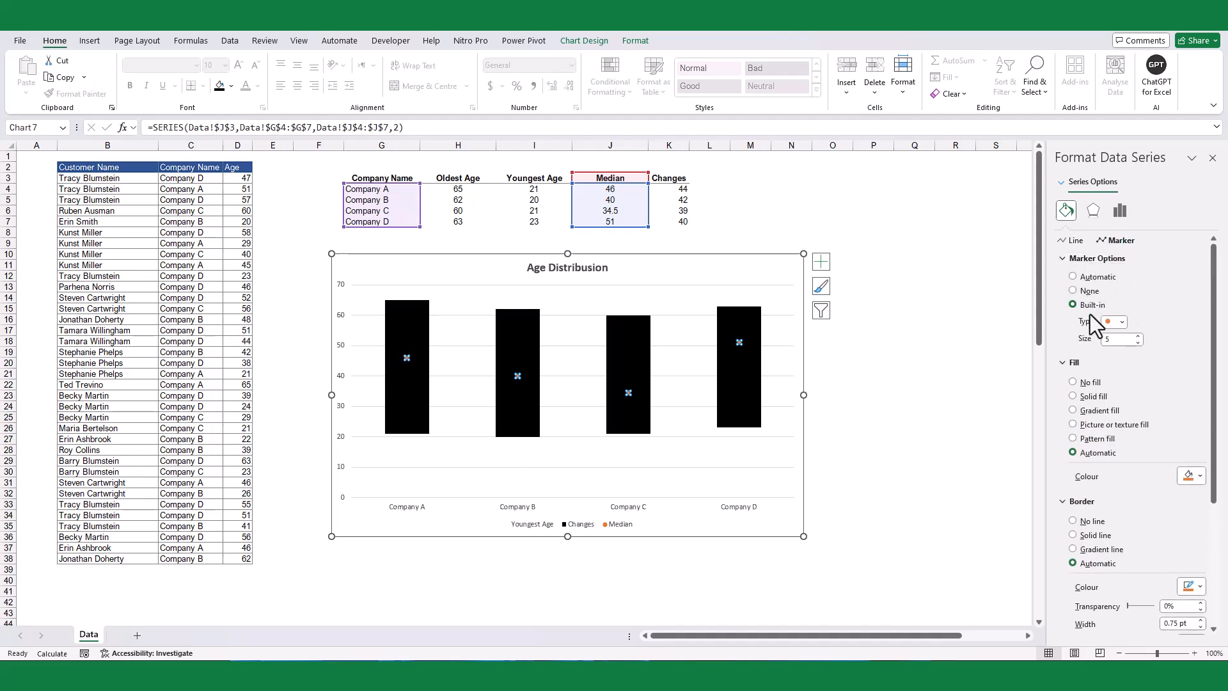
click(1123, 322)
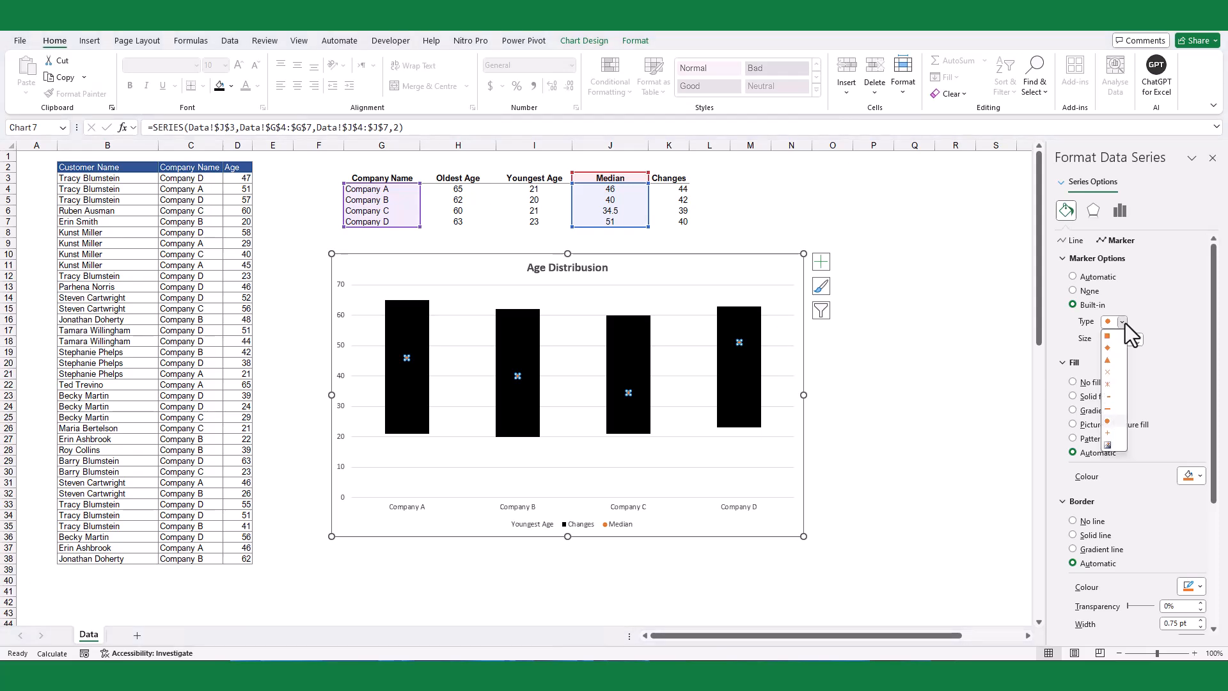
click(1109, 409)
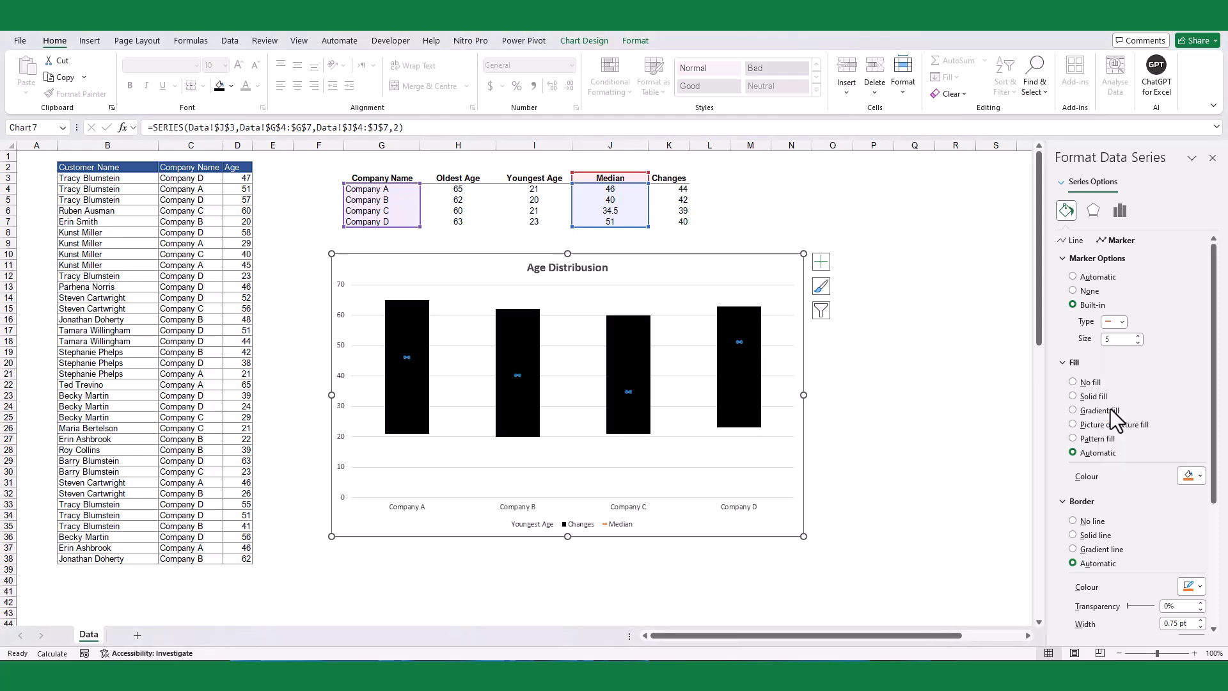
click(1138, 336)
click(1138, 337)
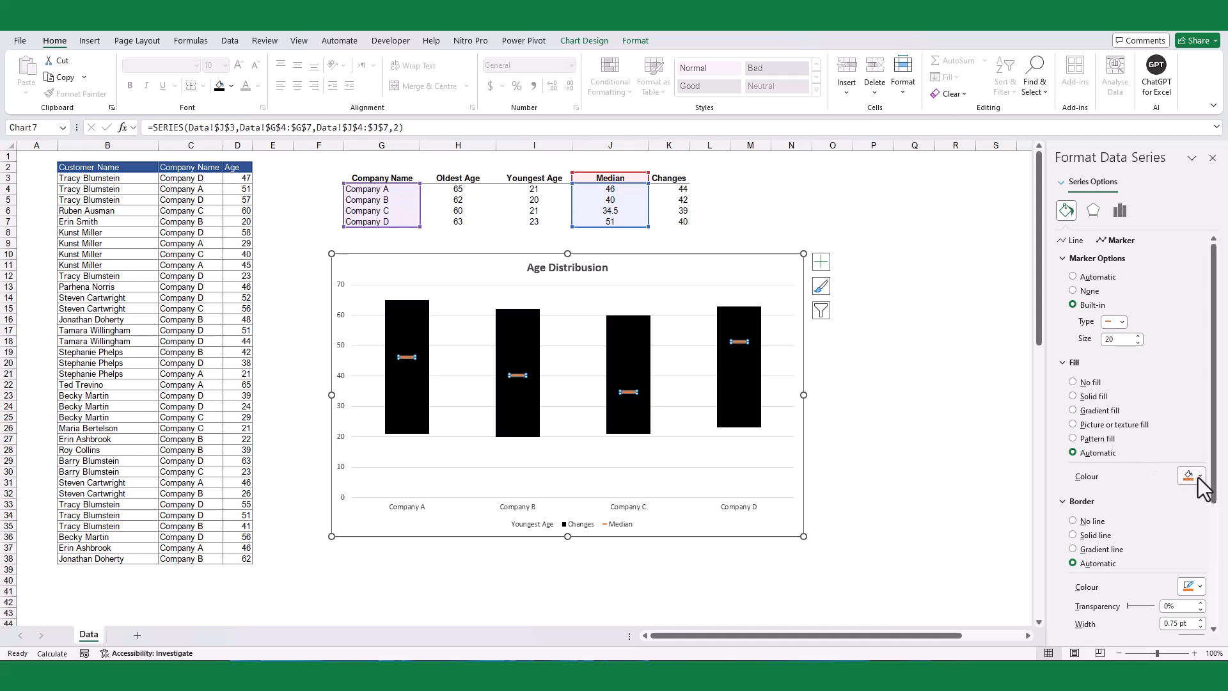
Step: Set both the fill and the border of the Median markers to solid white
click(1195, 477)
click(1122, 316)
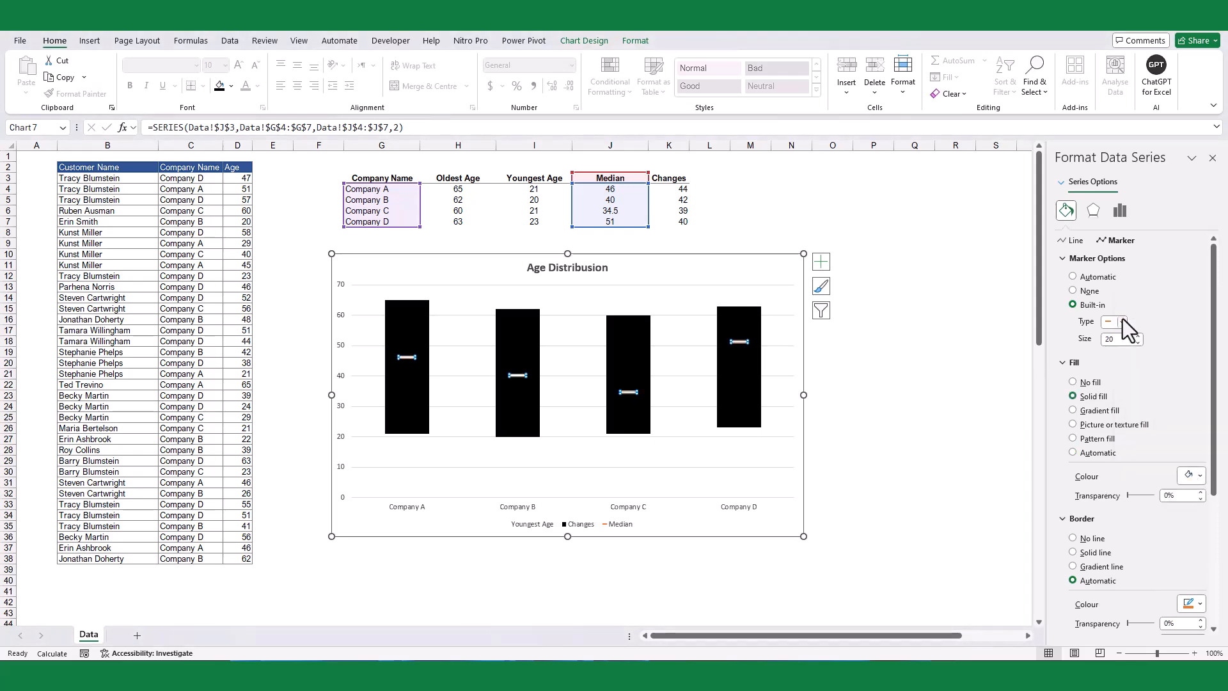
click(1191, 603)
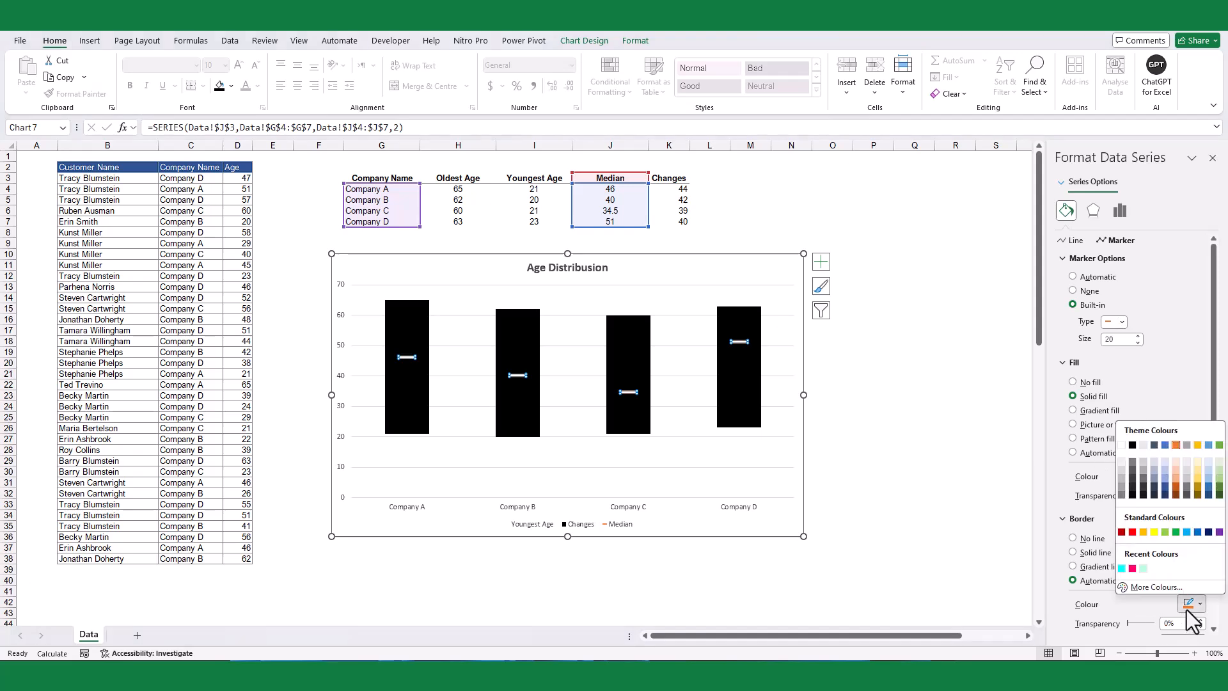
click(1125, 448)
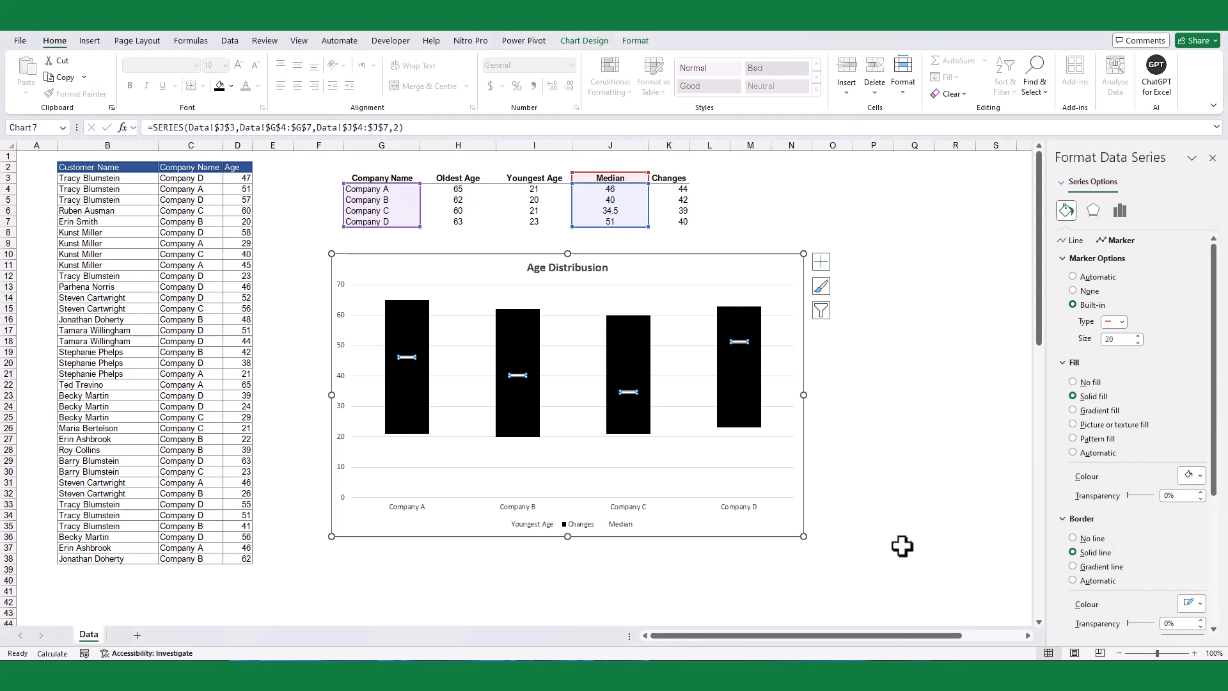
Step: Open the chart legend's formatting and set the legend position to Right
click(547, 525)
right_click(604, 531)
click(646, 517)
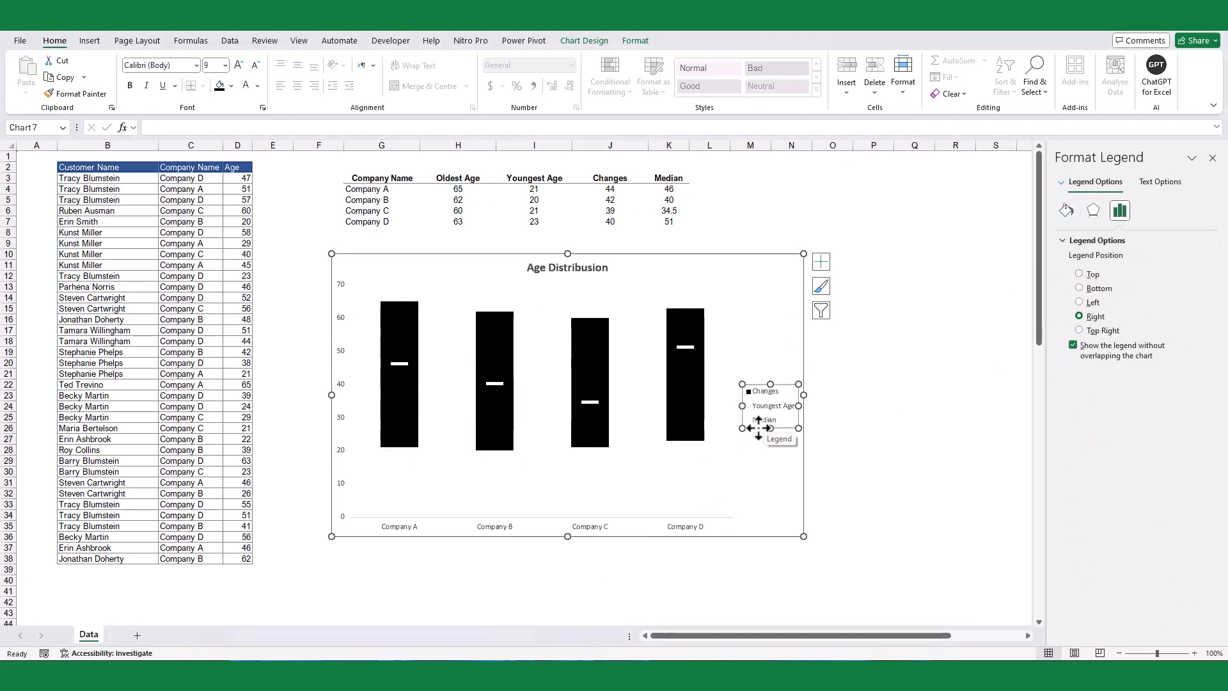
Step: Cover the chart legend with a text box about 2.83" high and 1.17" wide and give it a white fill
click(89, 40)
click(874, 90)
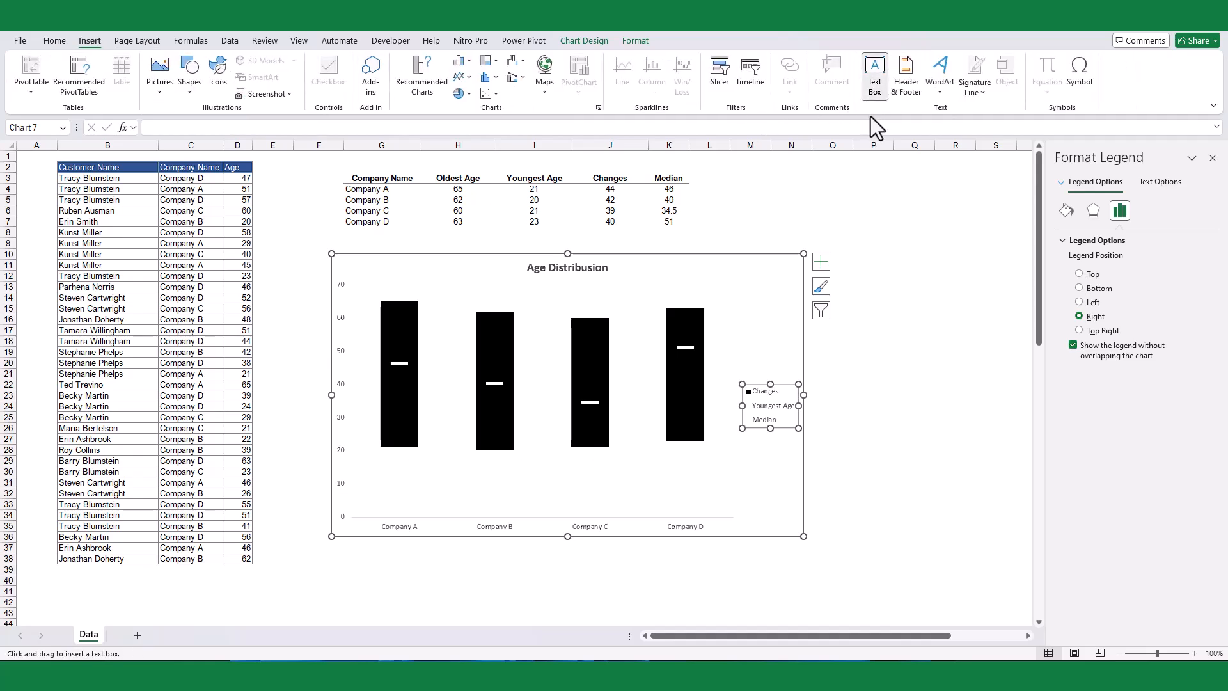
drag(724, 298, 794, 472)
click(731, 297)
click(587, 40)
click(473, 60)
click(454, 126)
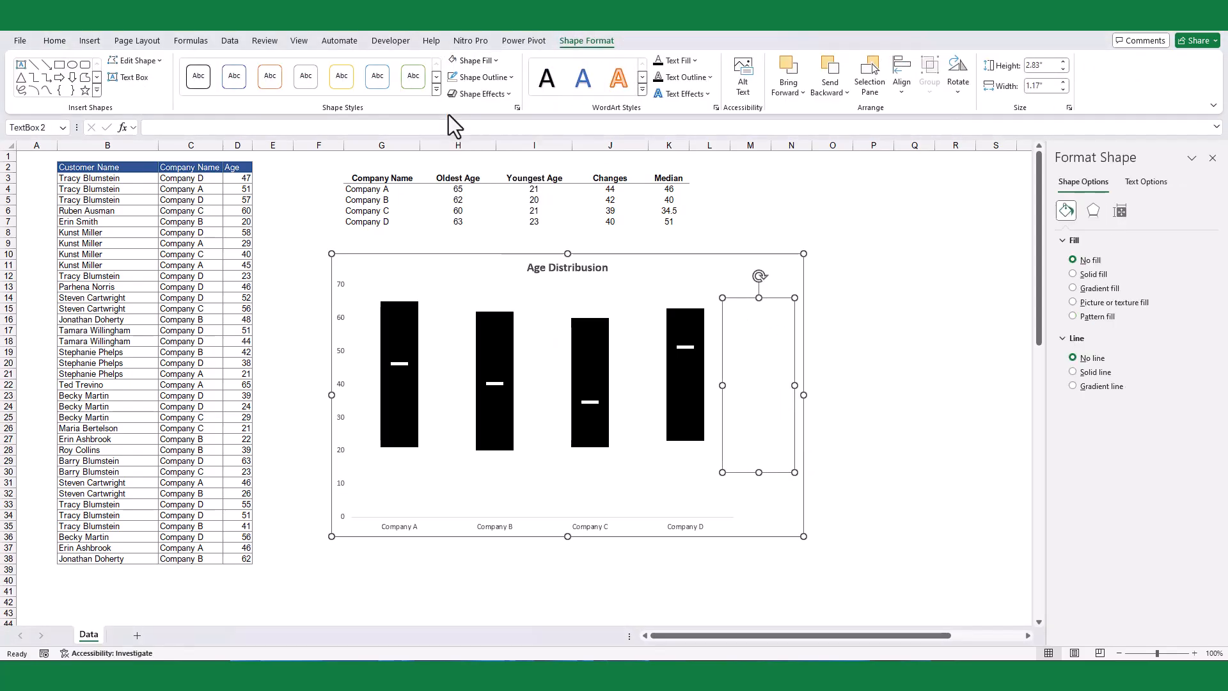
Step: Enter the labels Old Age, Median and Young Age in the text box beside the bars and make its text bold and dark red
click(746, 326)
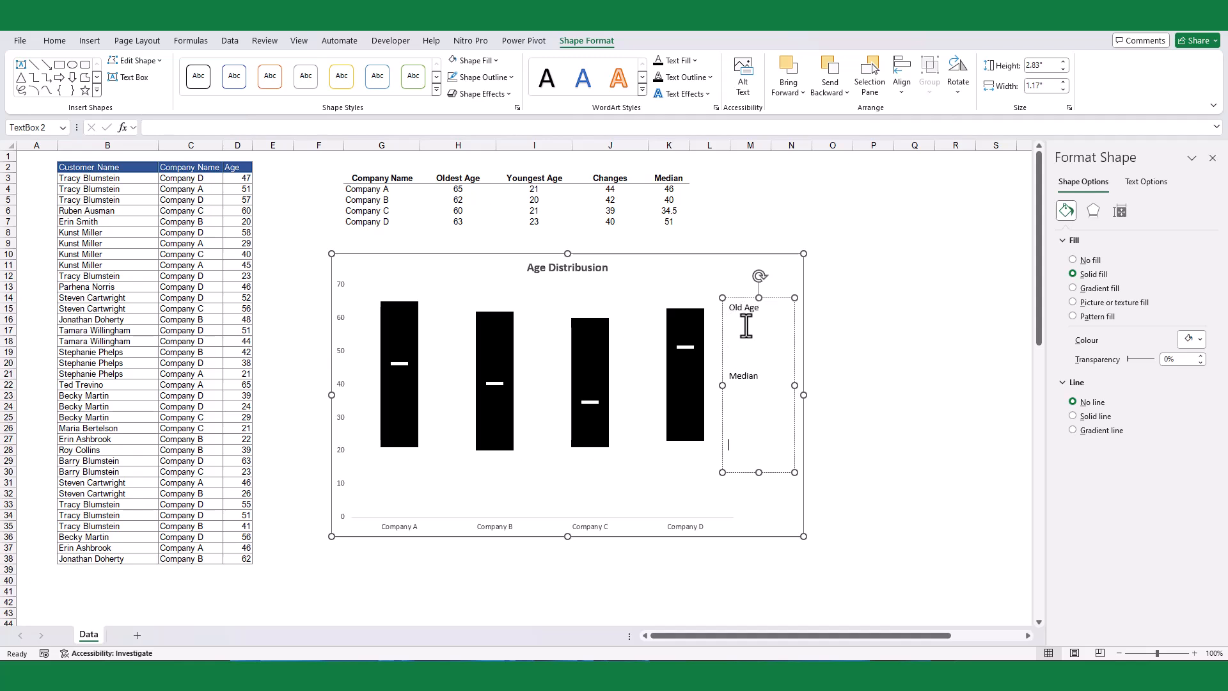
key(BackSpace)
click(750, 298)
click(55, 40)
click(129, 85)
click(259, 85)
click(248, 229)
key(Escape)
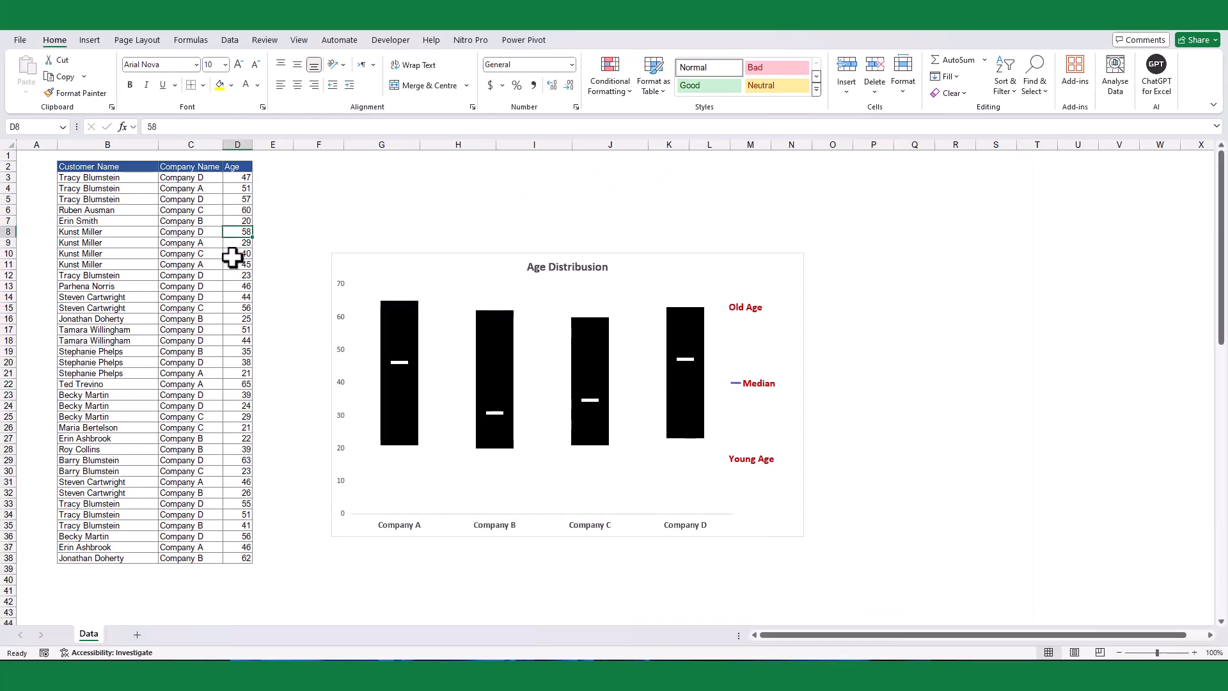
Step: Test the chart with new ages by setting D8 to 25 and D12 to 65
text(25)
key(Return)
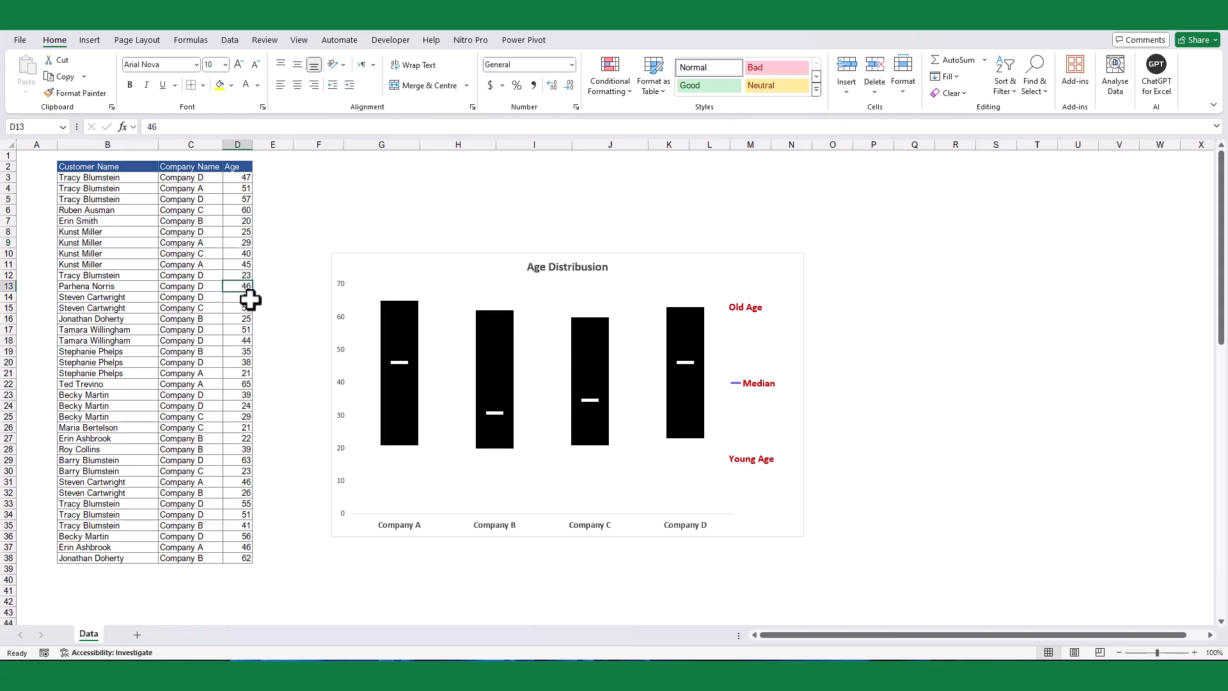
click(244, 275)
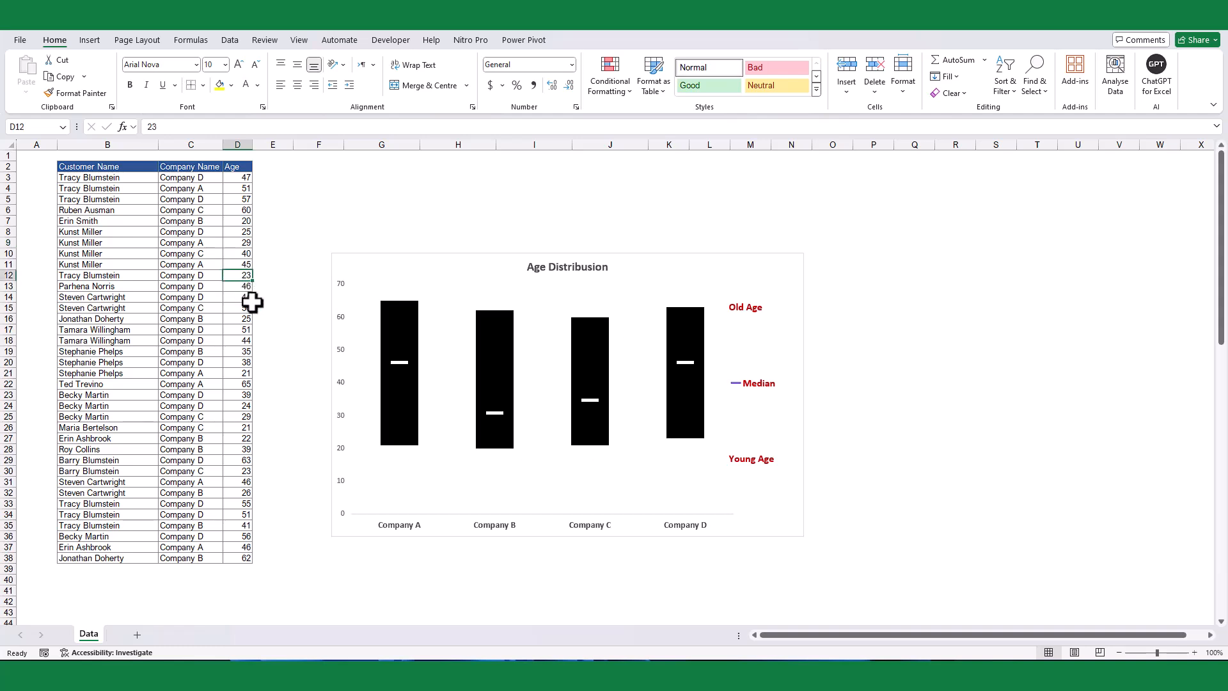
text(65)
key(Return)
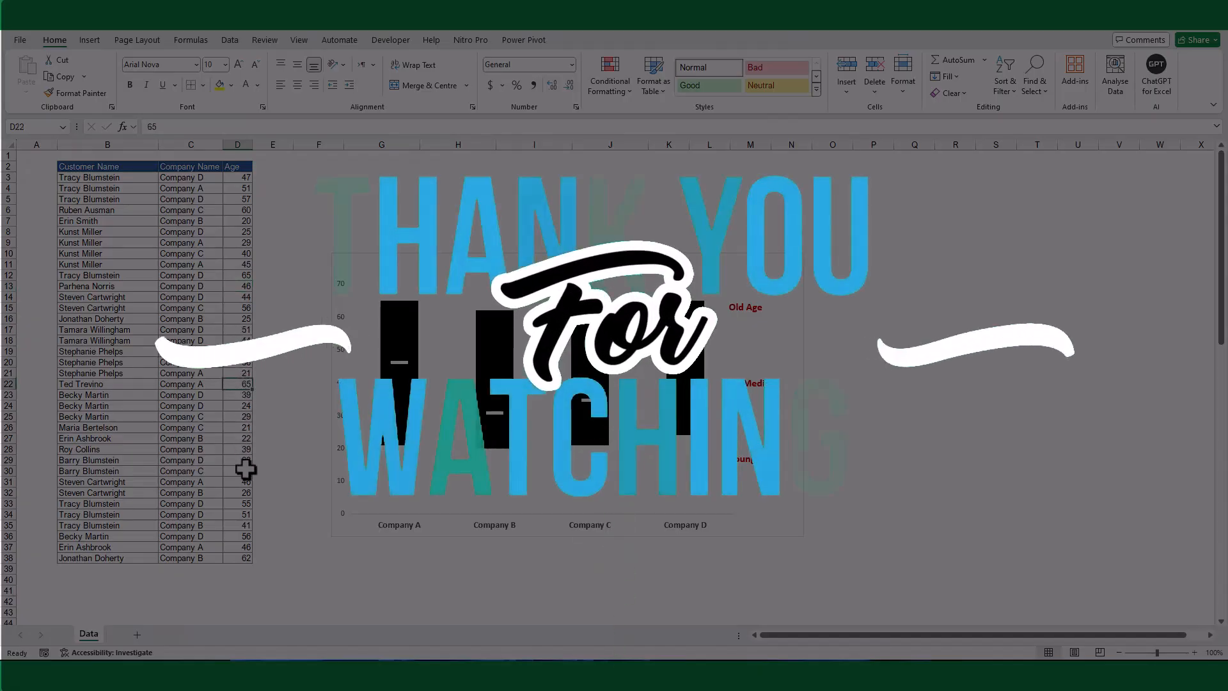
Step: Set the Company C customer's age in D30 to 85
click(247, 471)
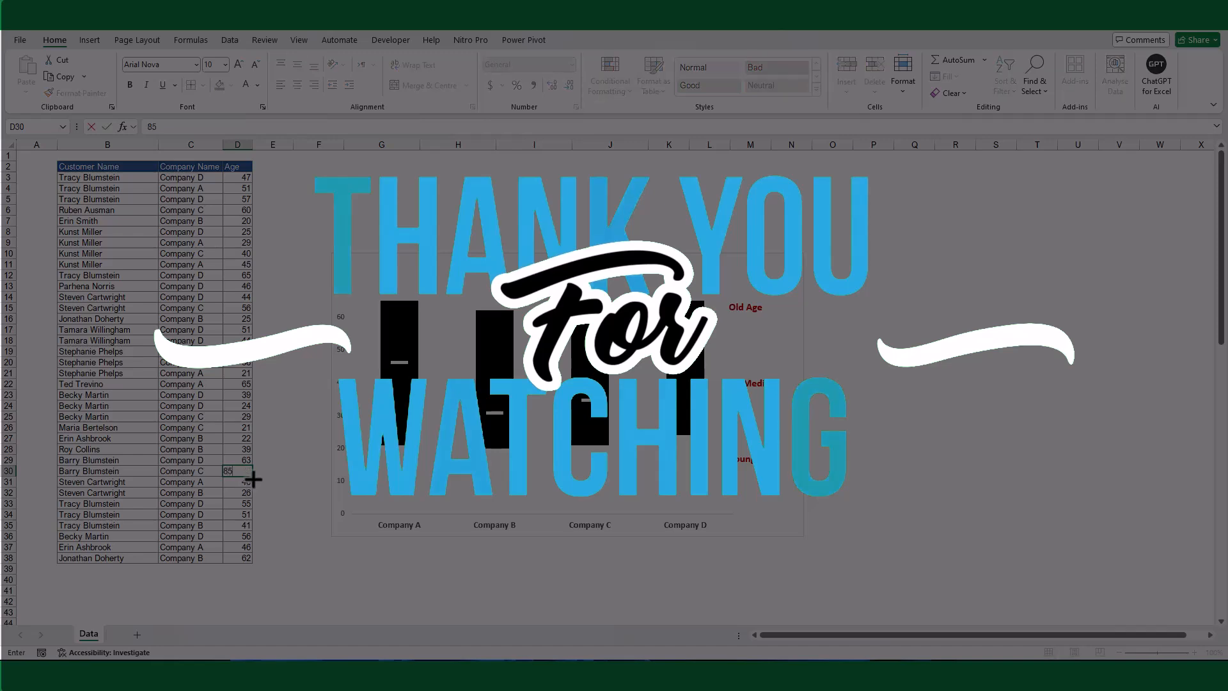
text(85)
key(Return)
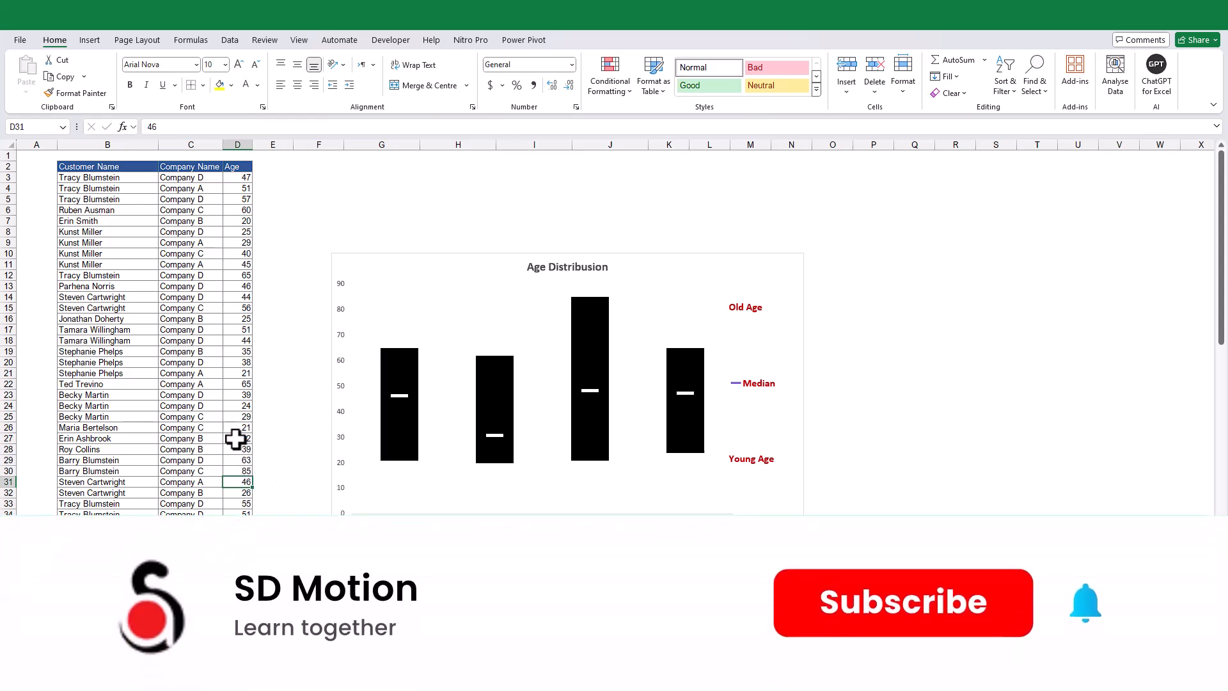
Step: Set the Company D customer's age in D18 to 55
click(237, 339)
text(44)
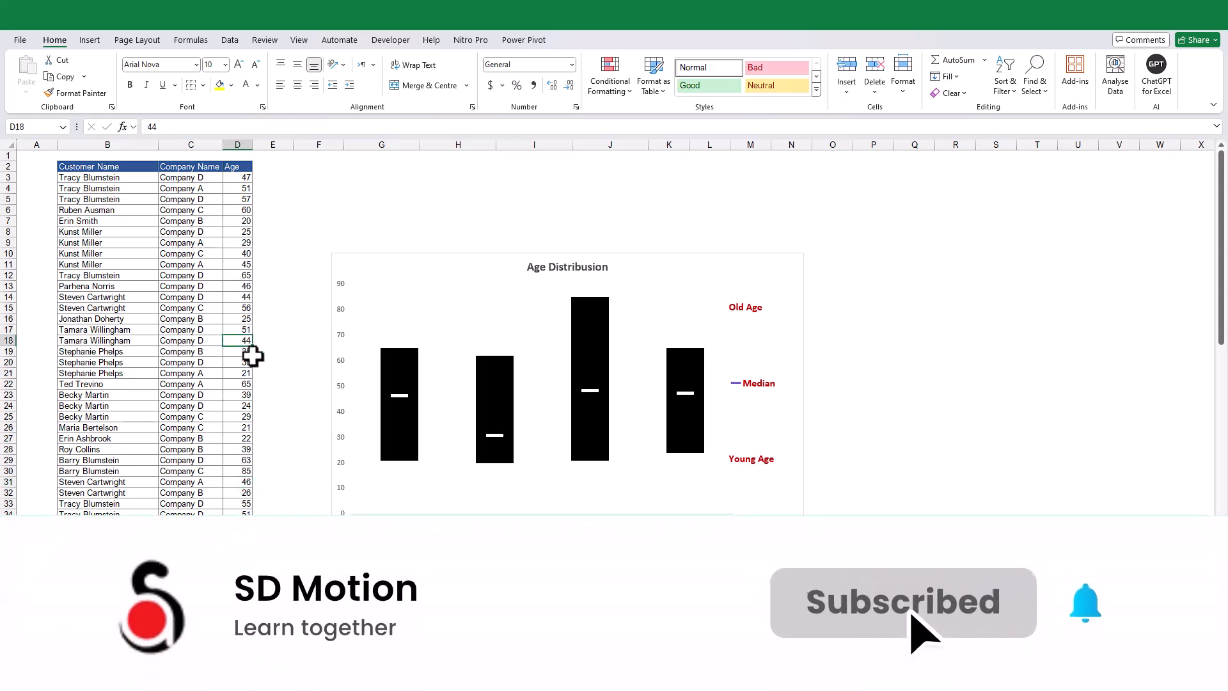
key(BackSpace)
key(BackSpace)
text(55)
key(Return)
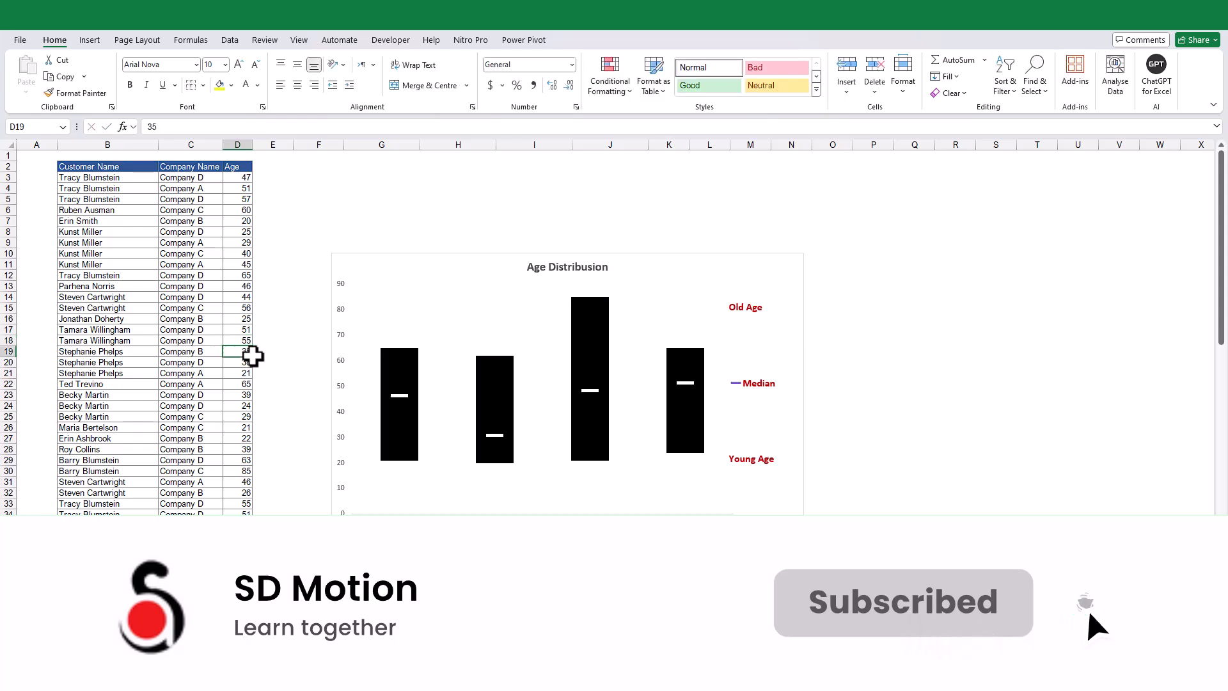